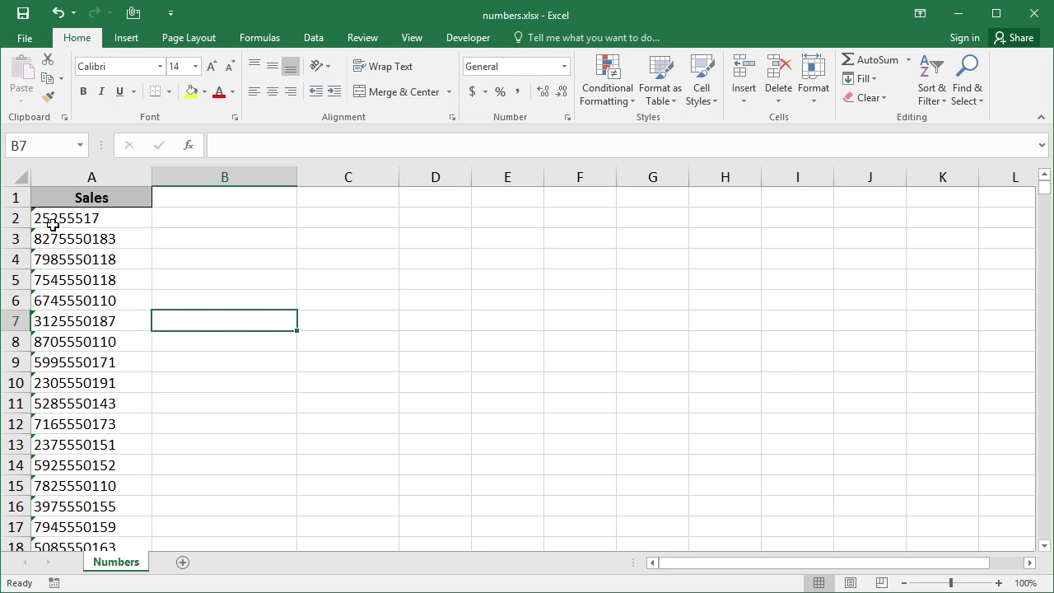
Convert the text-stored number in cell A2 to a real number using its error-checking option
left_click(74, 216)
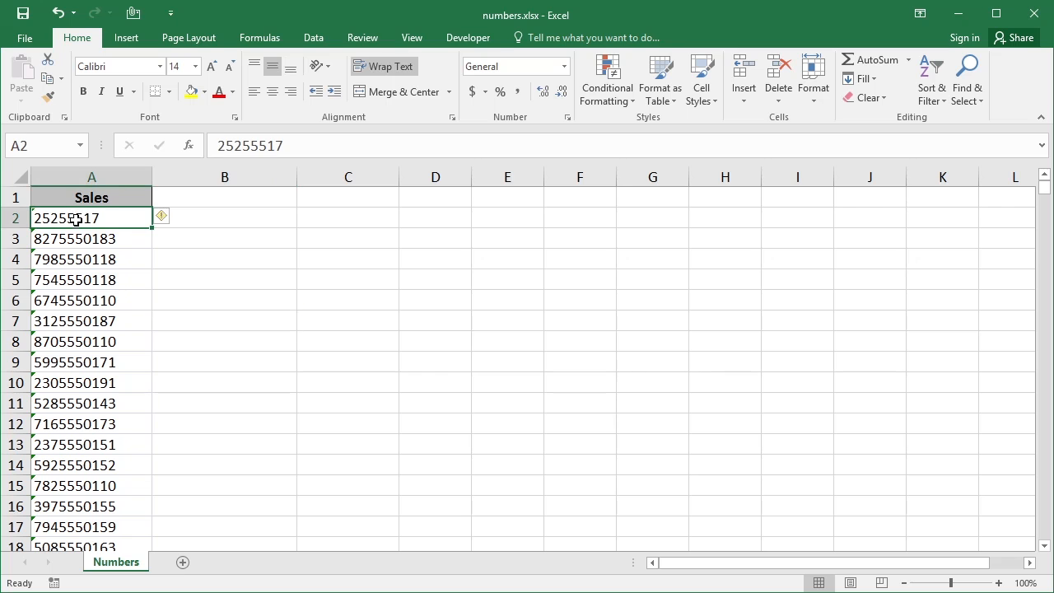
left_click(165, 219)
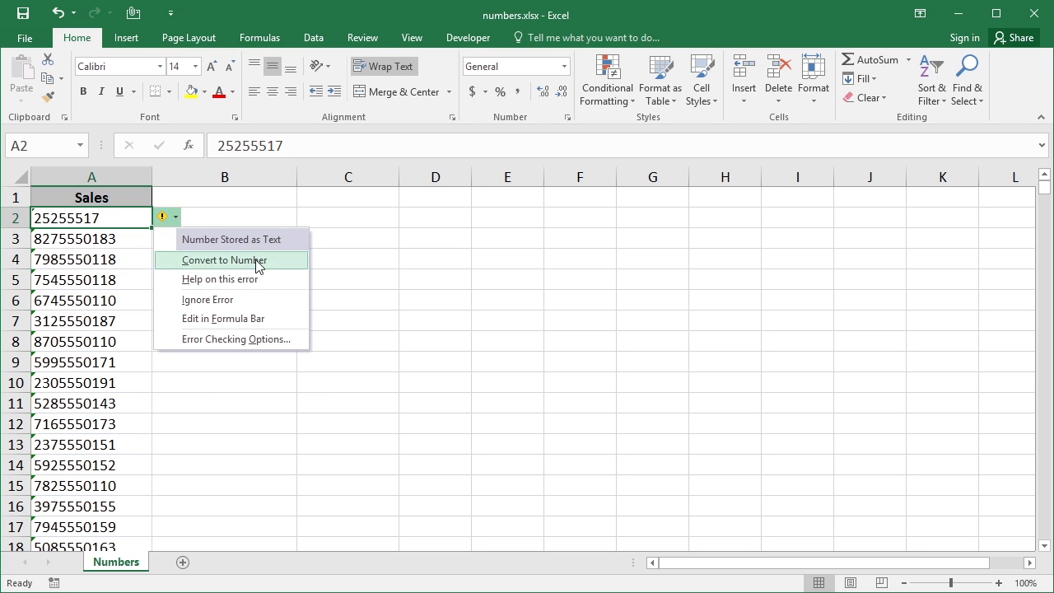
left_click(256, 260)
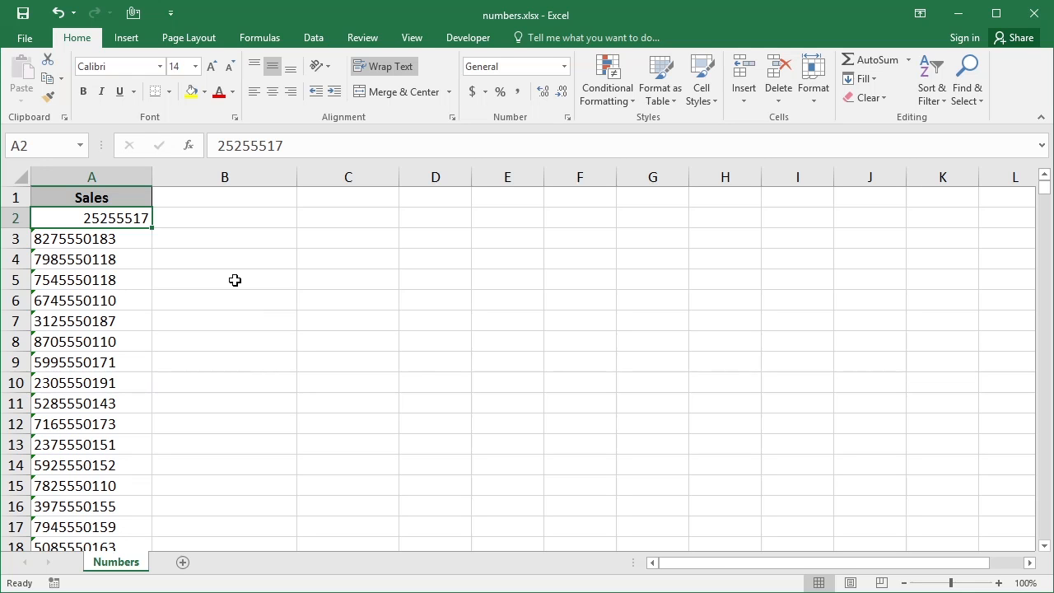
Select the remaining Sales values in A3:A25 and convert them from text to numbers through the error-checking option
left_click(78, 240)
key("shift+Down")
key("shift+Down")
key("shift+Down")
key("shift+Down")
key("shift+Down")
key("shift+Down")
key("shift+Down")
key("shift+Down")
key("shift+Down")
key("shift+Down")
key("shift+Down")
key("shift+Down")
key("shift+Down")
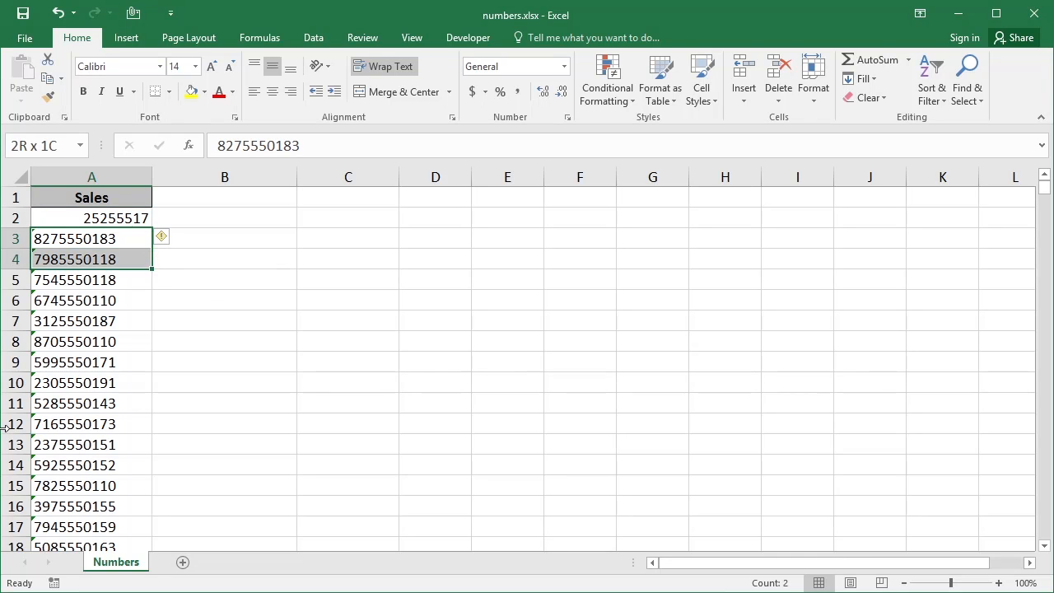
key("shift+Down")
key("shift+Down")
key("shift+Down")
key("shift+Down")
key("shift+Down")
key("shift+Down")
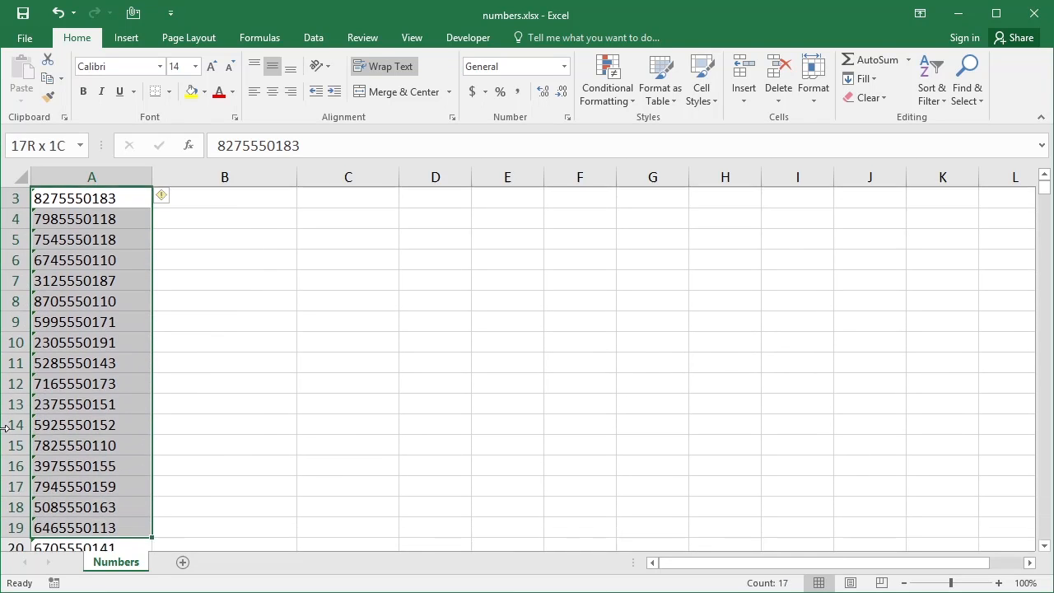
key("shift+Down")
key("shift+Down")
key("shift+Down")
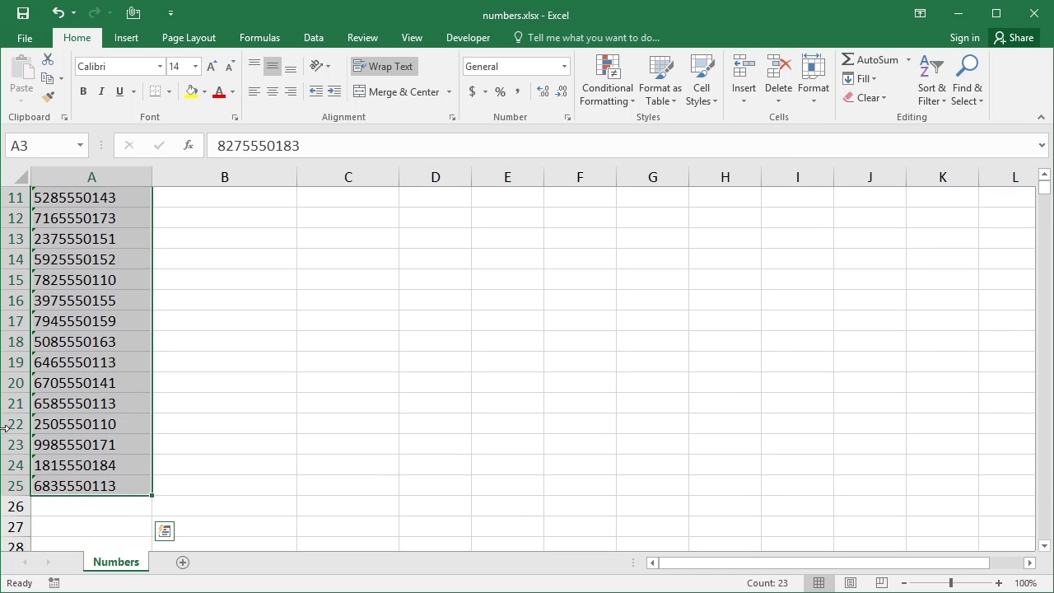
left_click(1045, 176)
left_click(1045, 176)
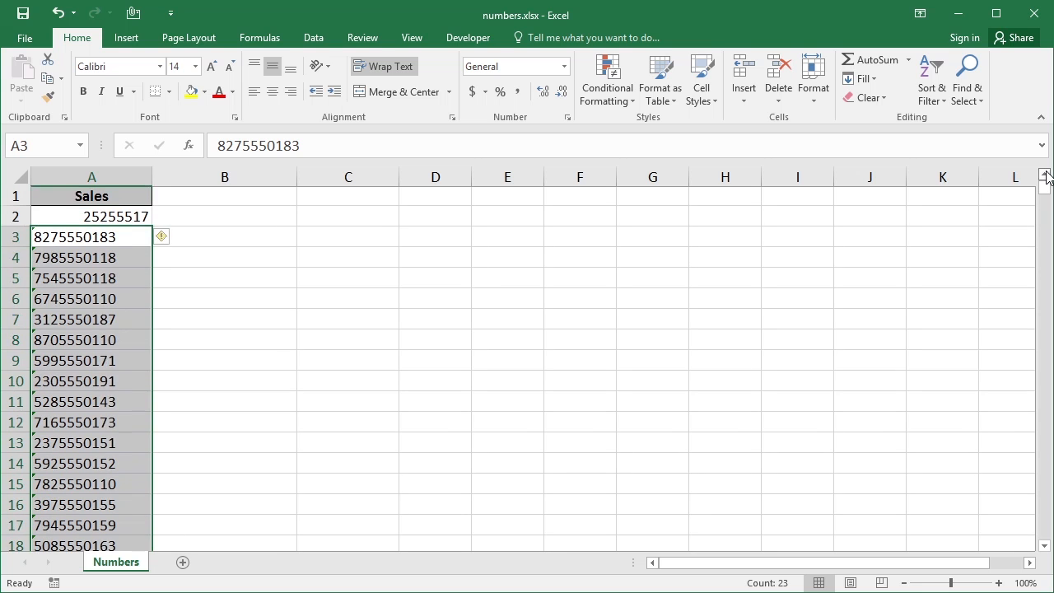
left_click(164, 239)
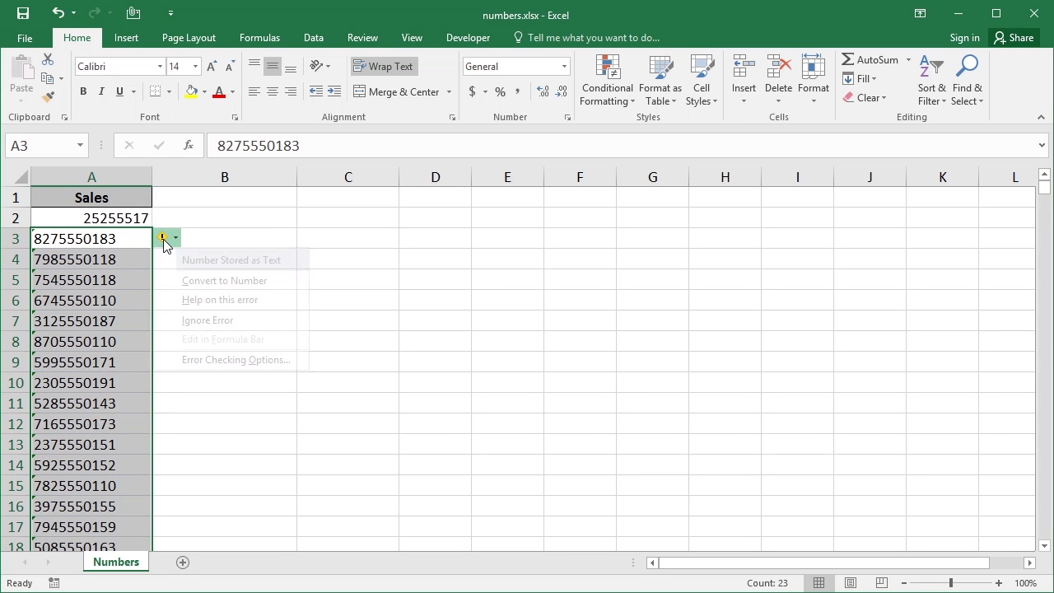
left_click(223, 281)
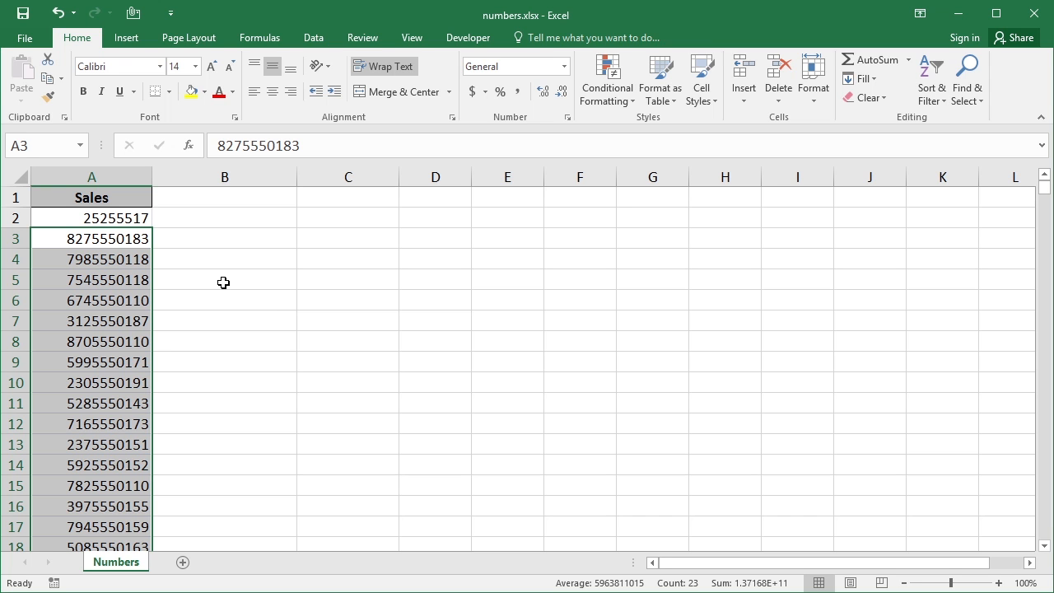
Undo both text-to-number conversions in the Sales column
left_click(58, 13)
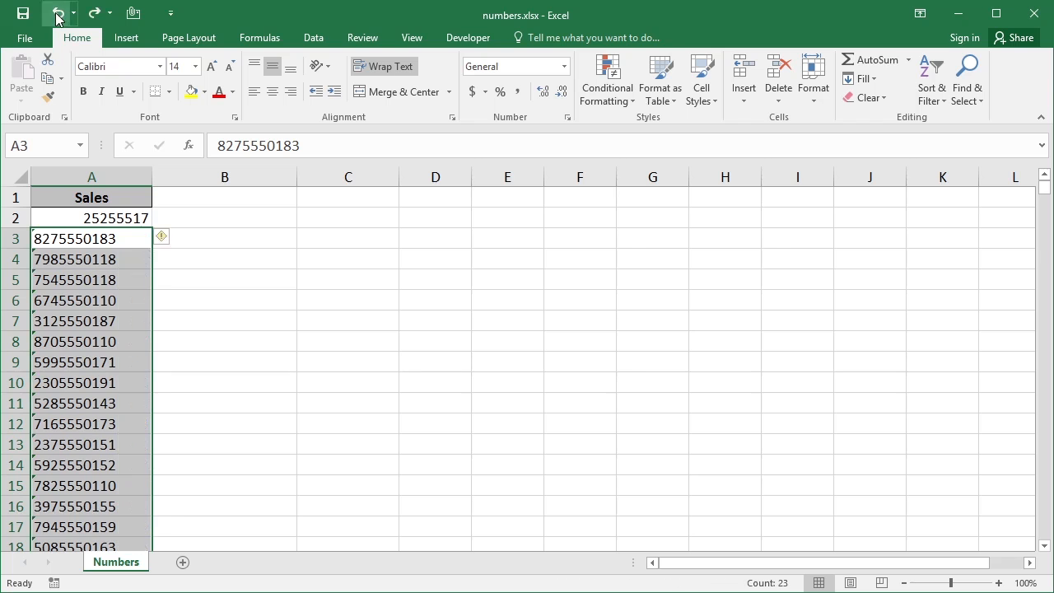
left_click(58, 13)
Enter the formula =A2*1 in B2 and fill it down alongside all the Sales values
left_click(200, 219)
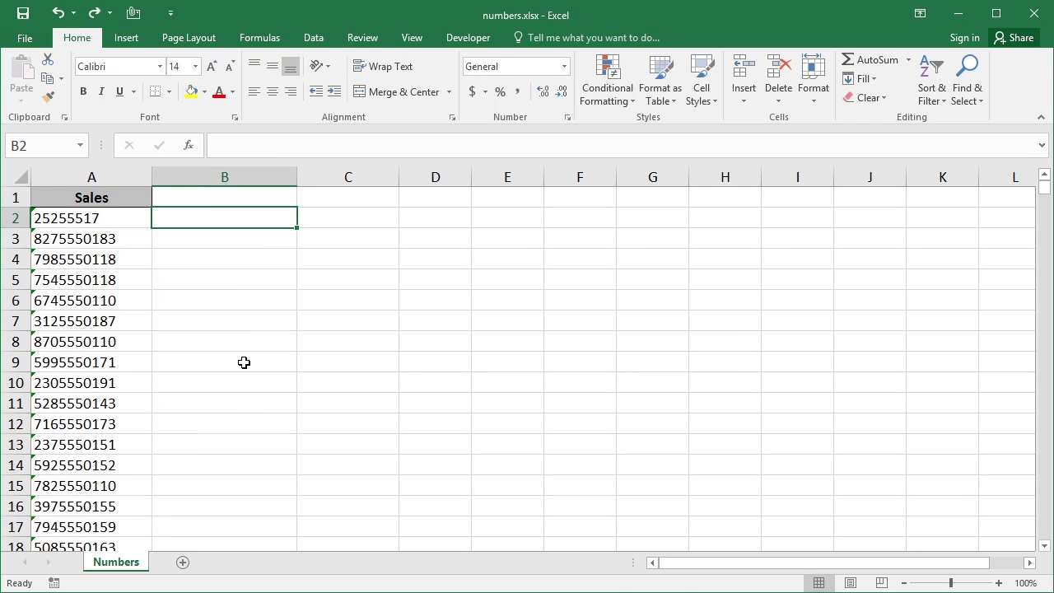
type("=")
key("Left")
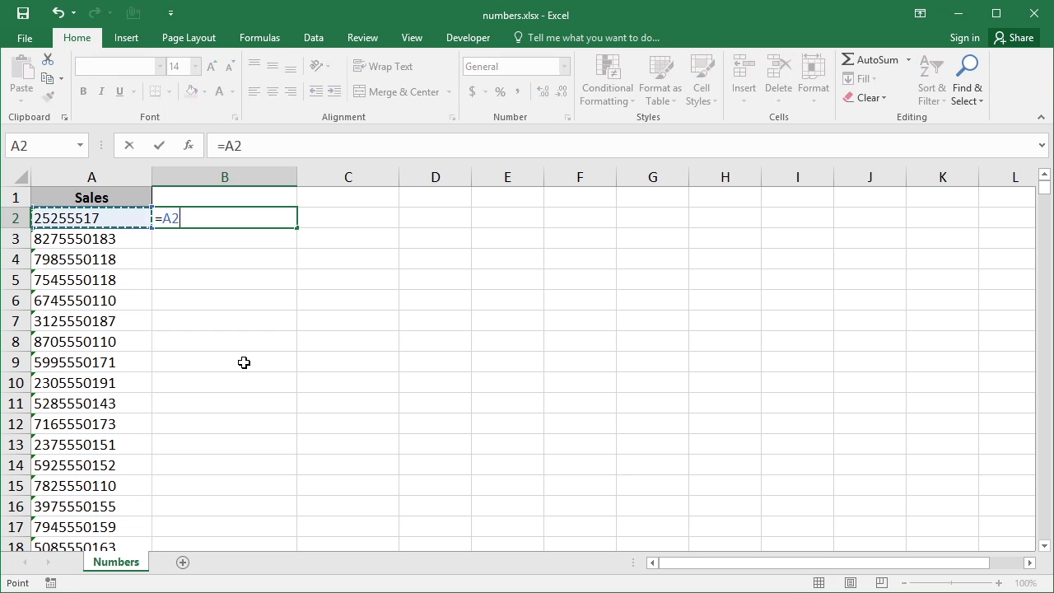
type("*1")
key("Return")
key("Up")
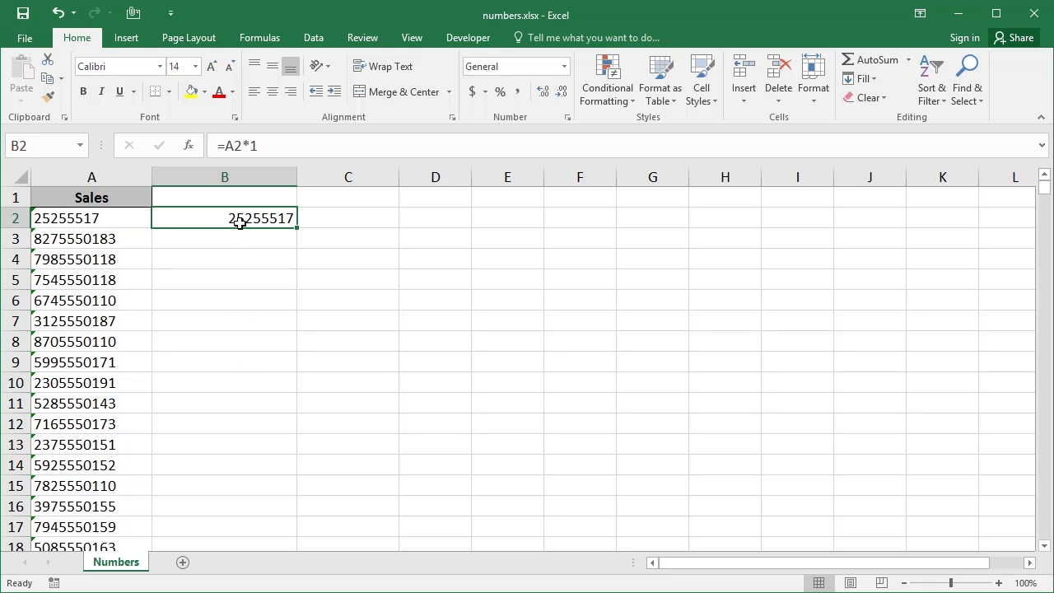
double_click(296, 231)
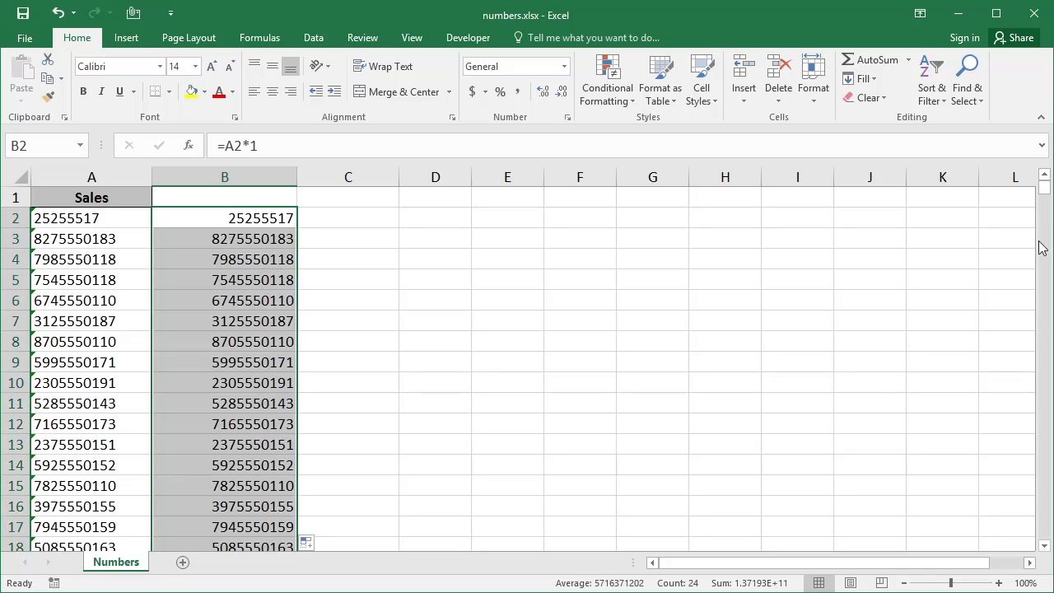
left_click(1044, 545)
left_click(1044, 176)
left_click(1045, 175)
Enter the formula =VALUE(A2) in C2, fill it down the column, and compare it with the formula in B2
left_click(320, 219)
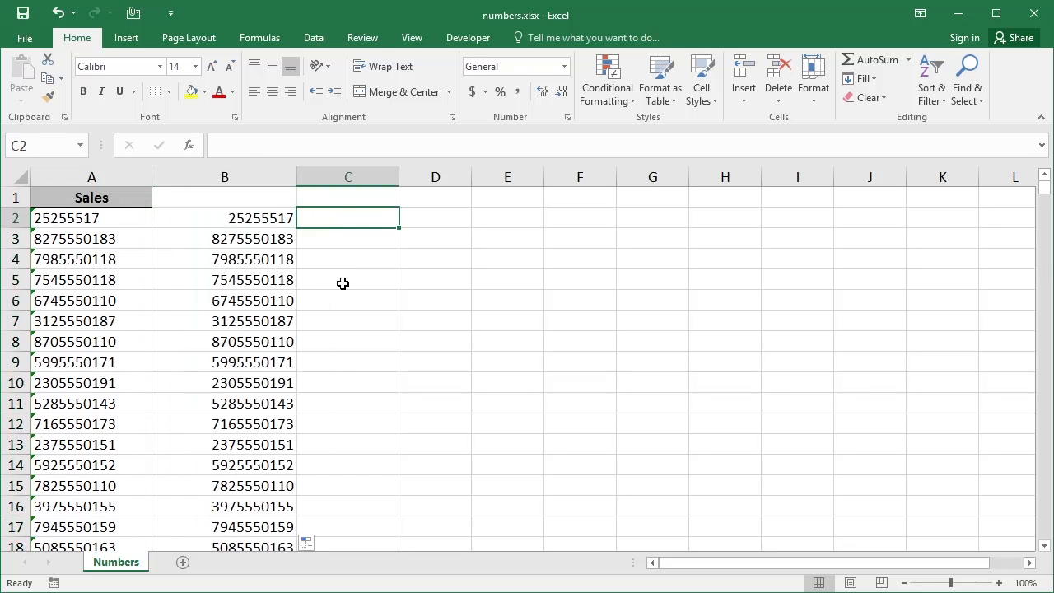
type("=v")
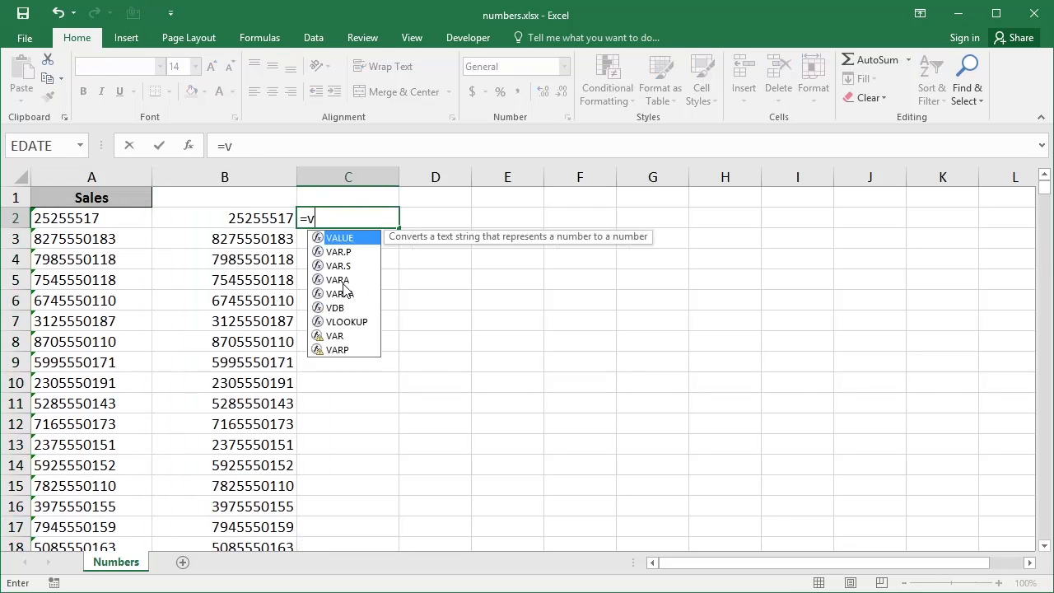
type("alue(")
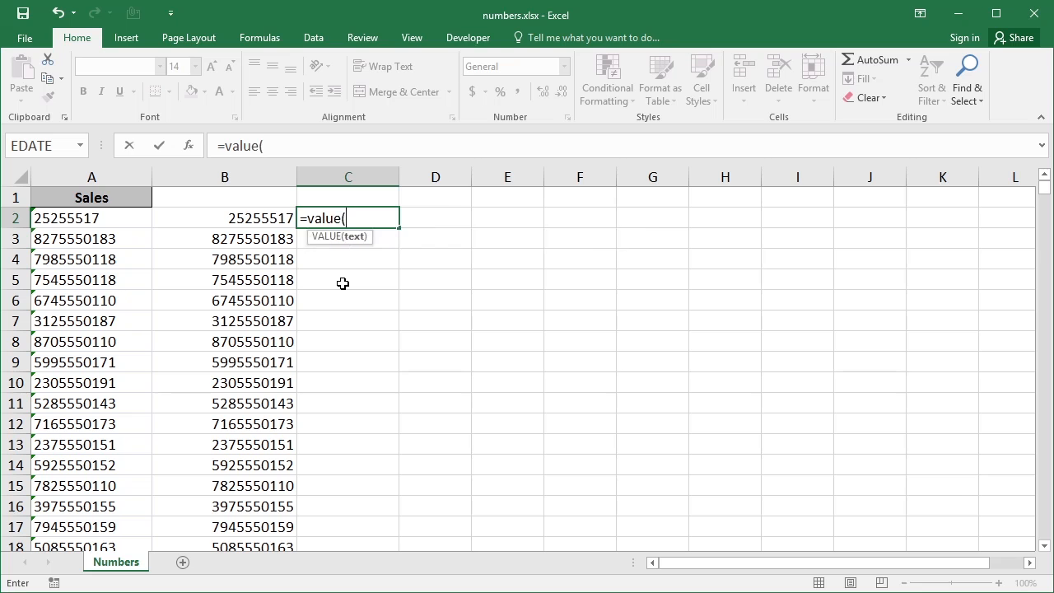
left_click(120, 220)
key("ctrl+Return")
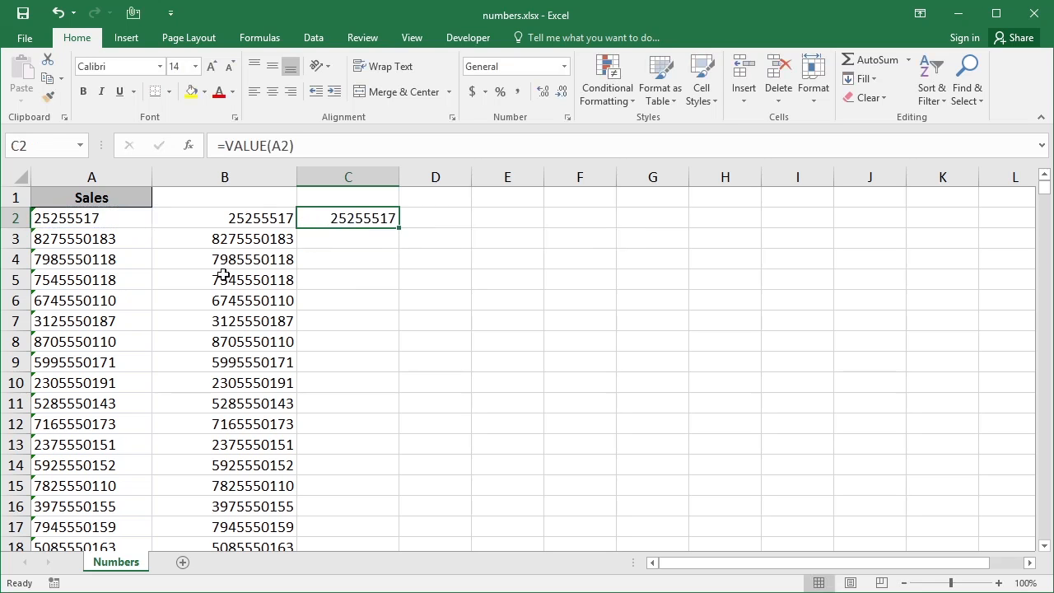
double_click(398, 232)
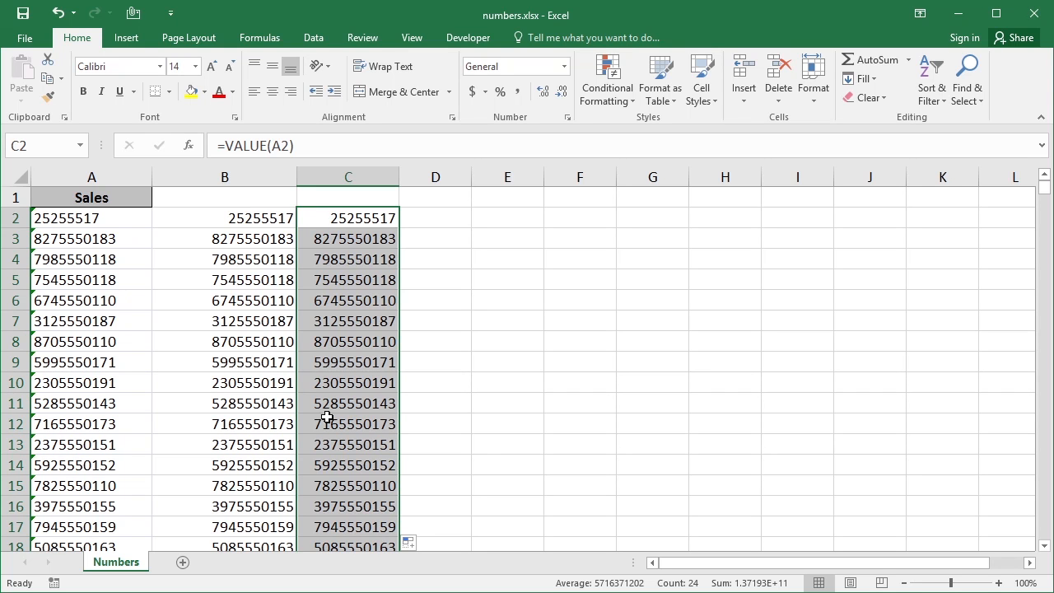
left_click(330, 224)
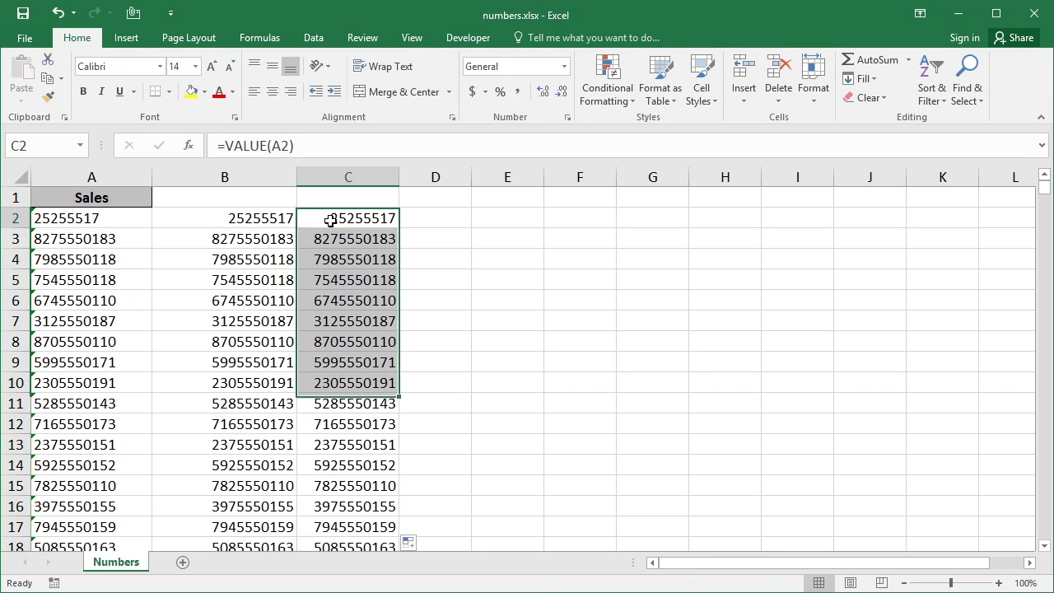
left_click(280, 218)
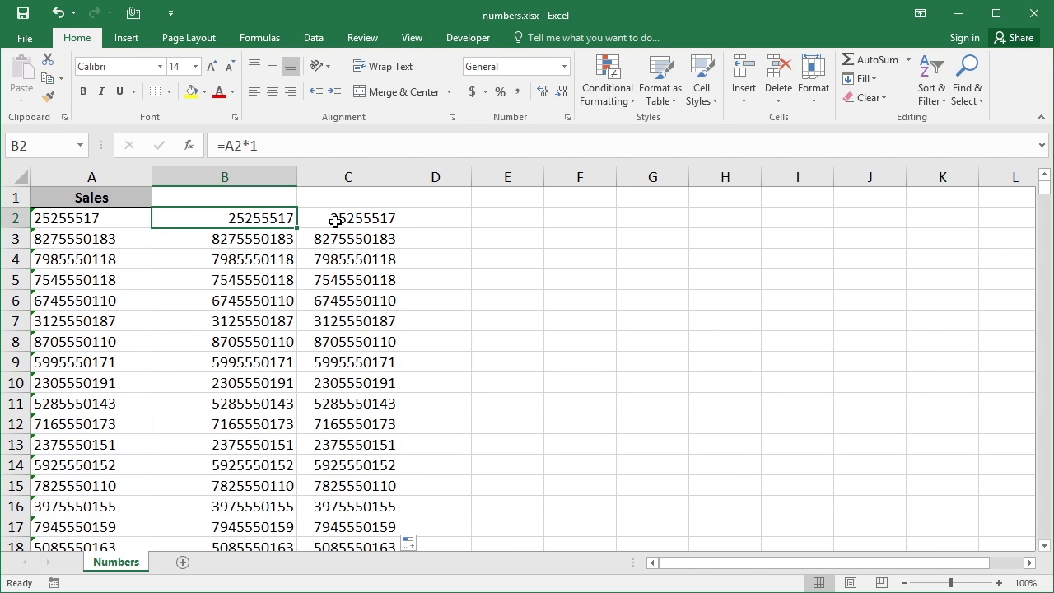
Copy C2:C25, paste it at D2 as values with number formatting, and widen column D to fit
left_click(338, 220)
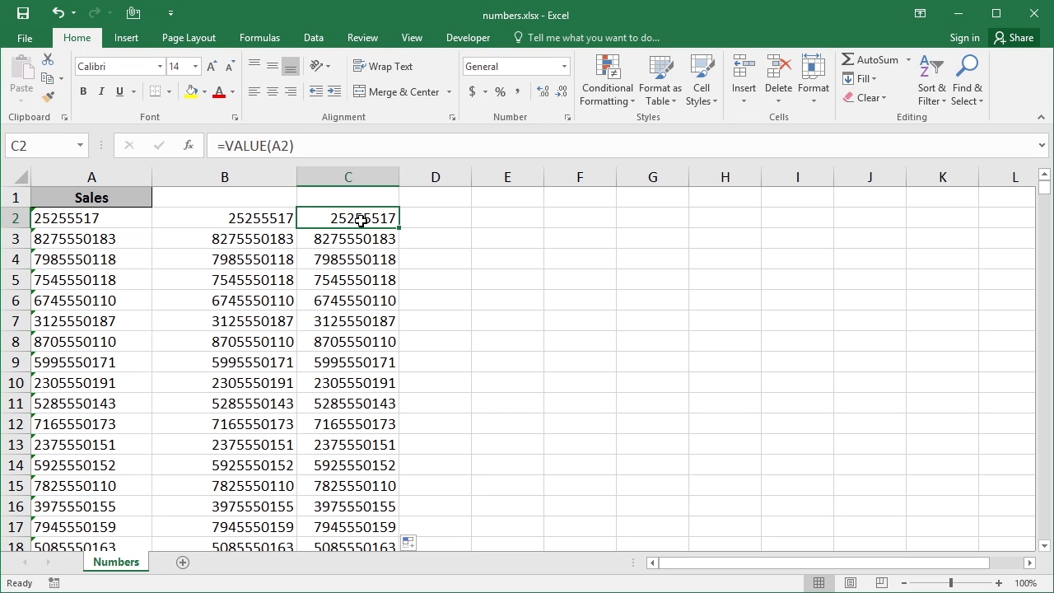
key("End")
key("shift+Down")
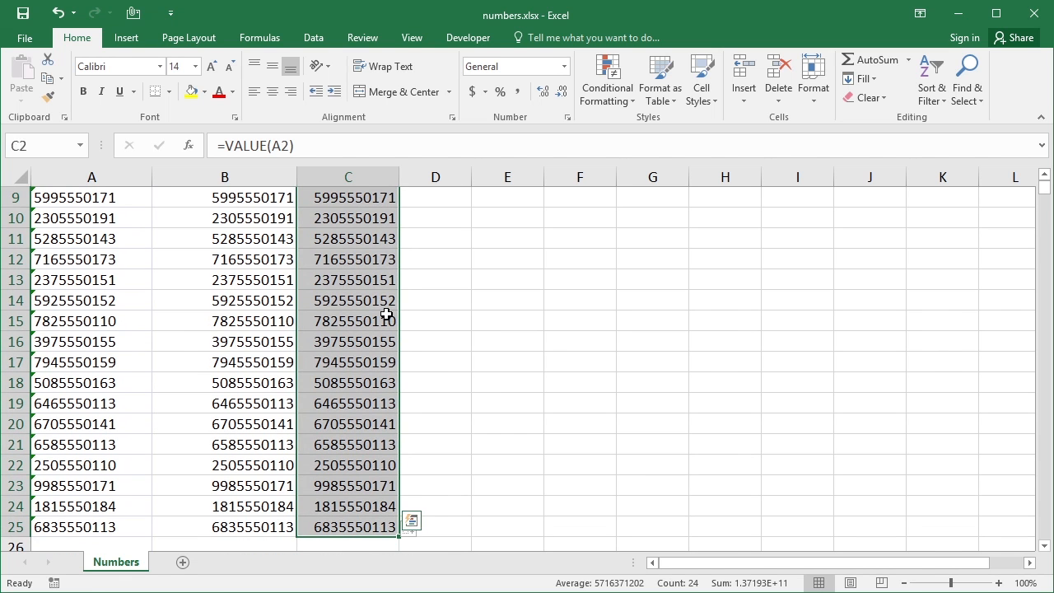
key("ctrl+c")
key("Right")
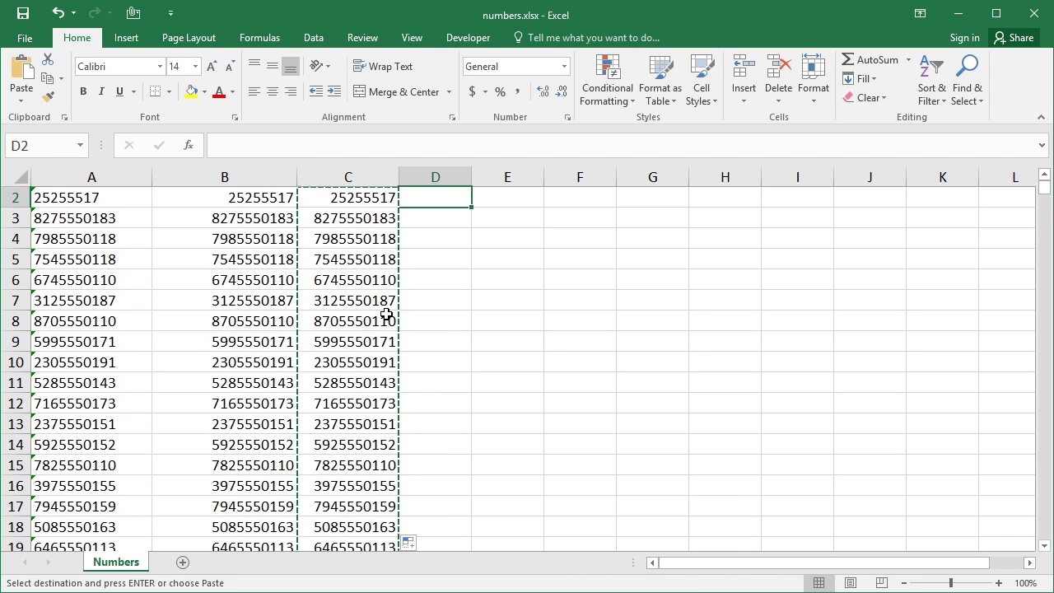
scroll(386, 315, "up", 1)
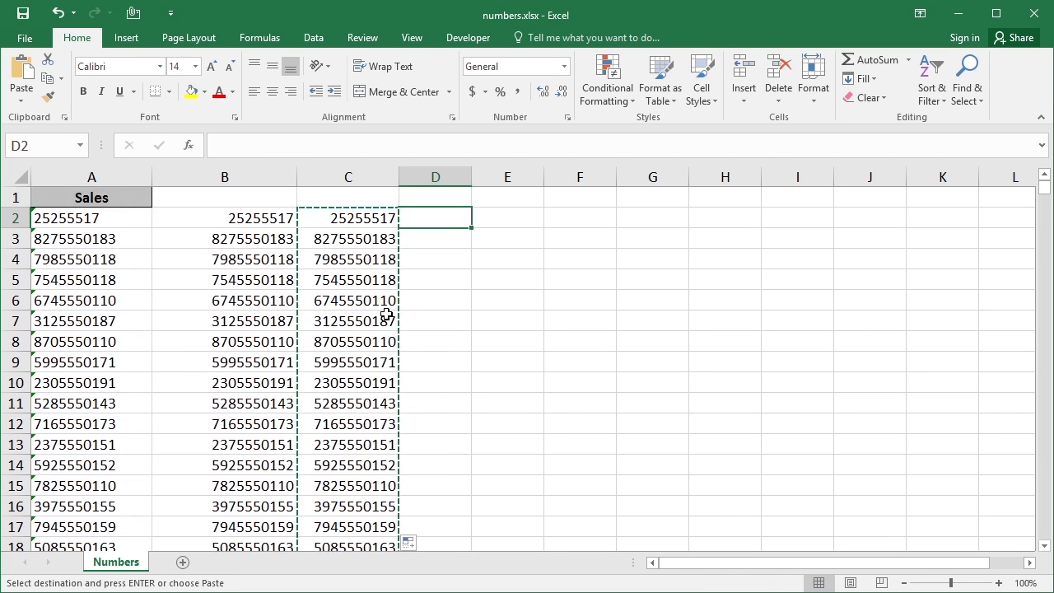
left_click(21, 99)
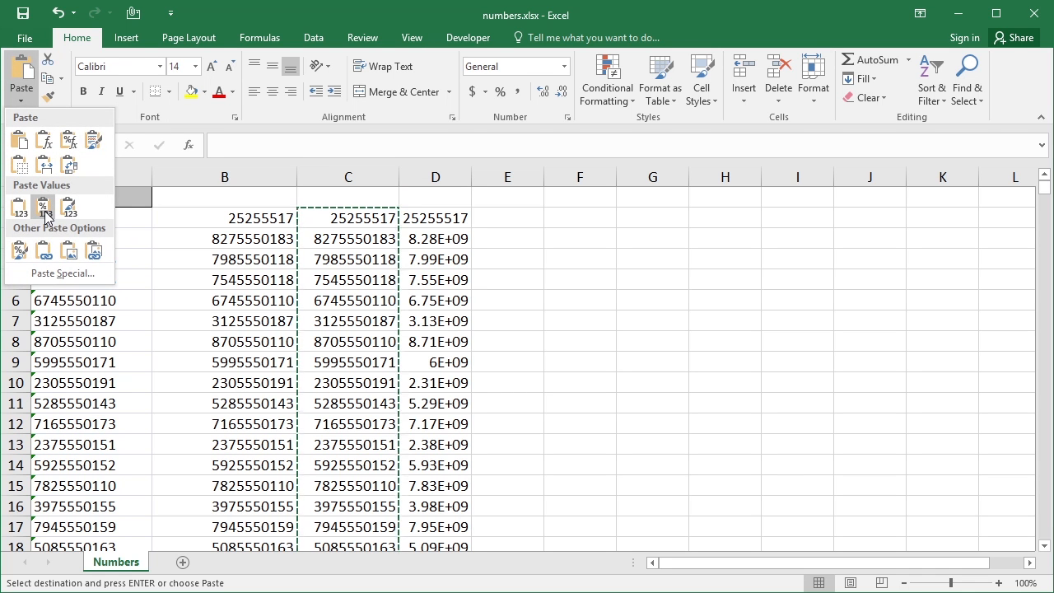
left_click(45, 210)
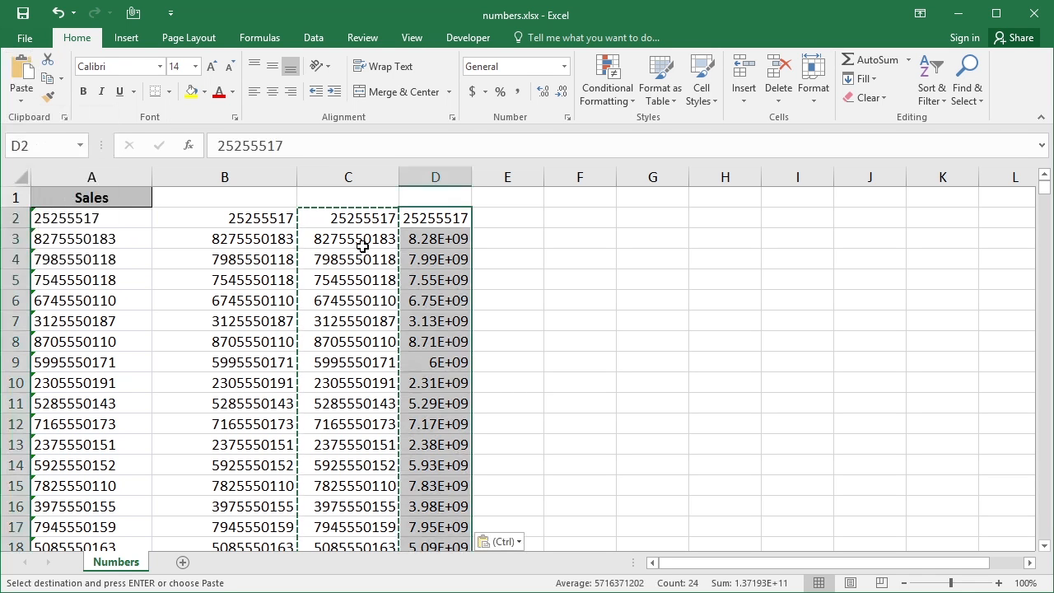
double_click(473, 177)
left_click_drag(489, 178, 509, 179)
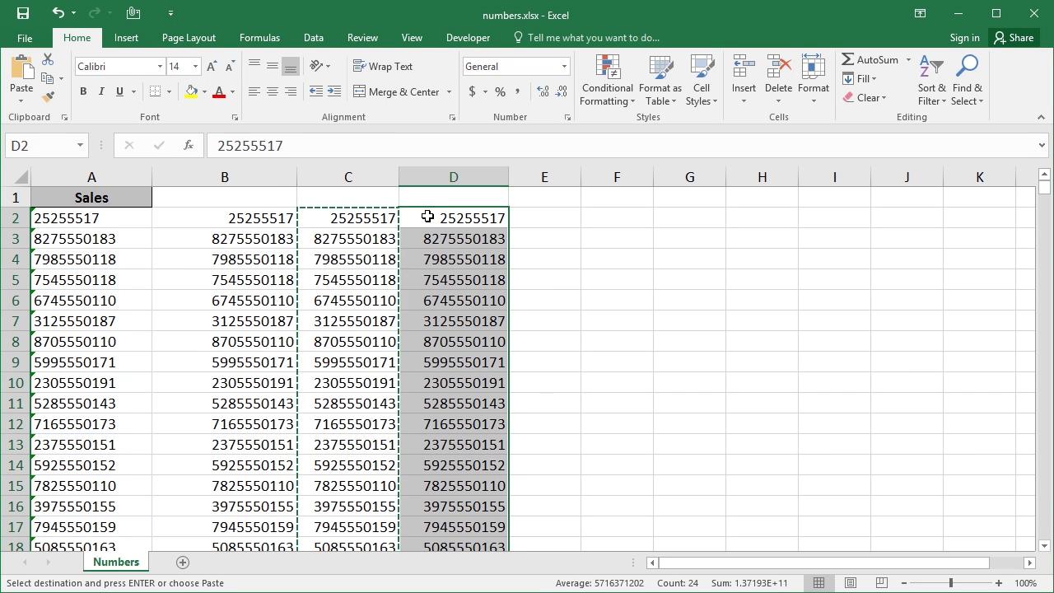
Apply the Number format to the pasted values in column D and view the Custom format codes
left_click(564, 65)
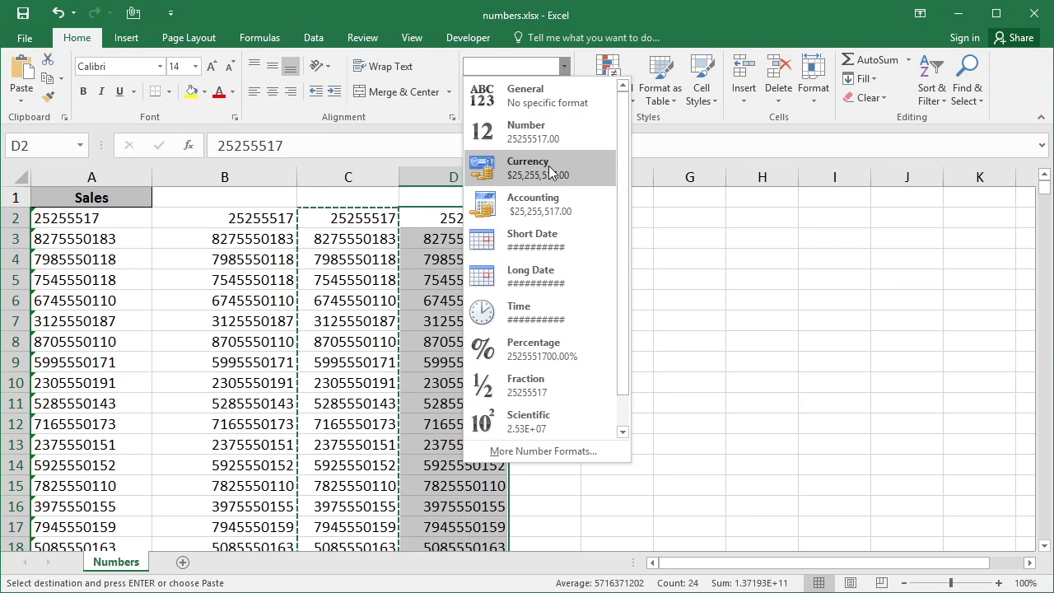
left_click(549, 125)
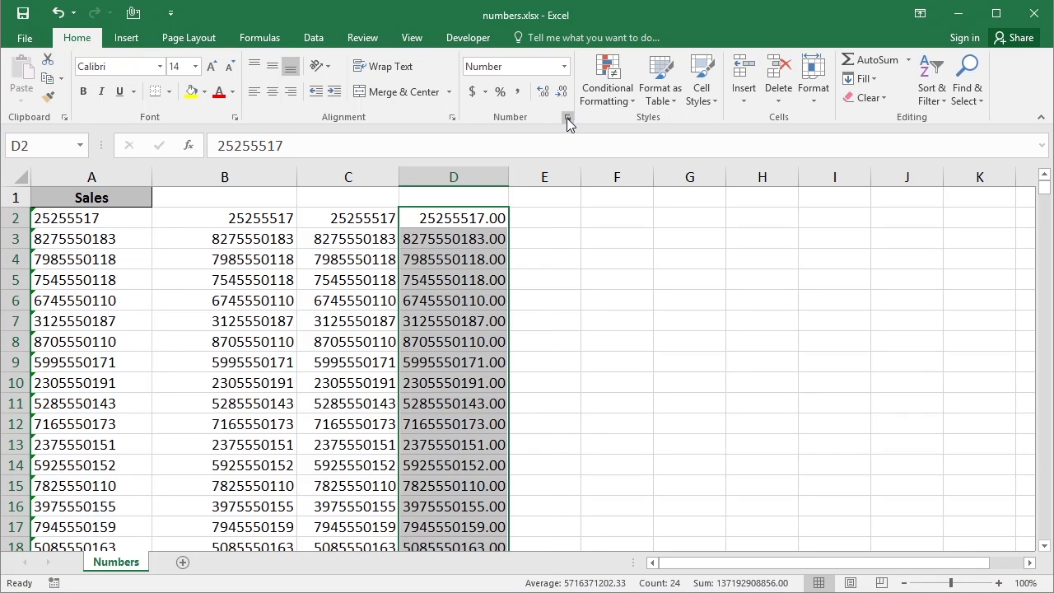
left_click(567, 122)
left_click(169, 383)
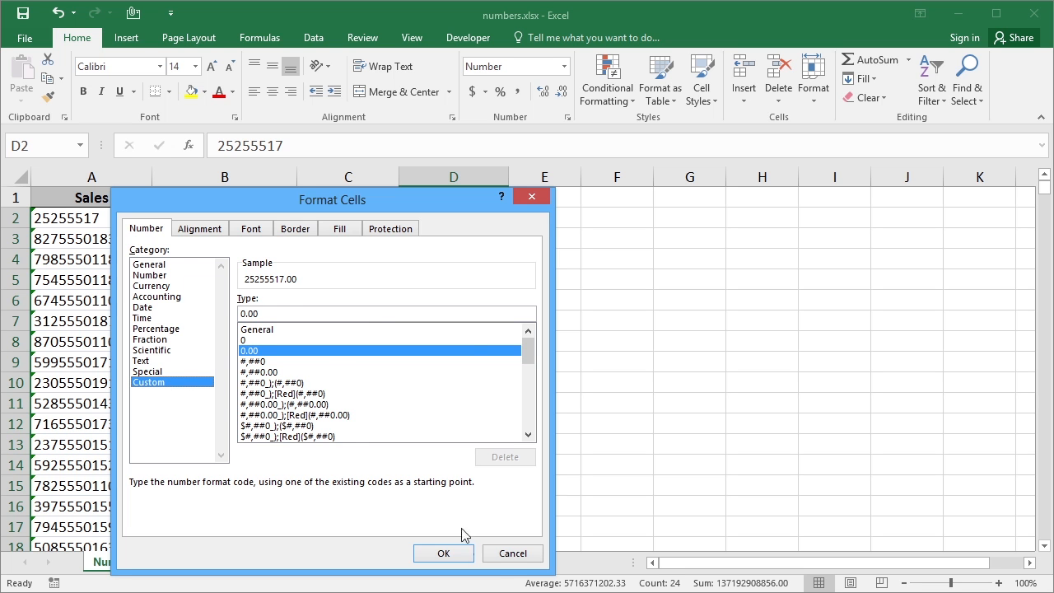
left_click(510, 553)
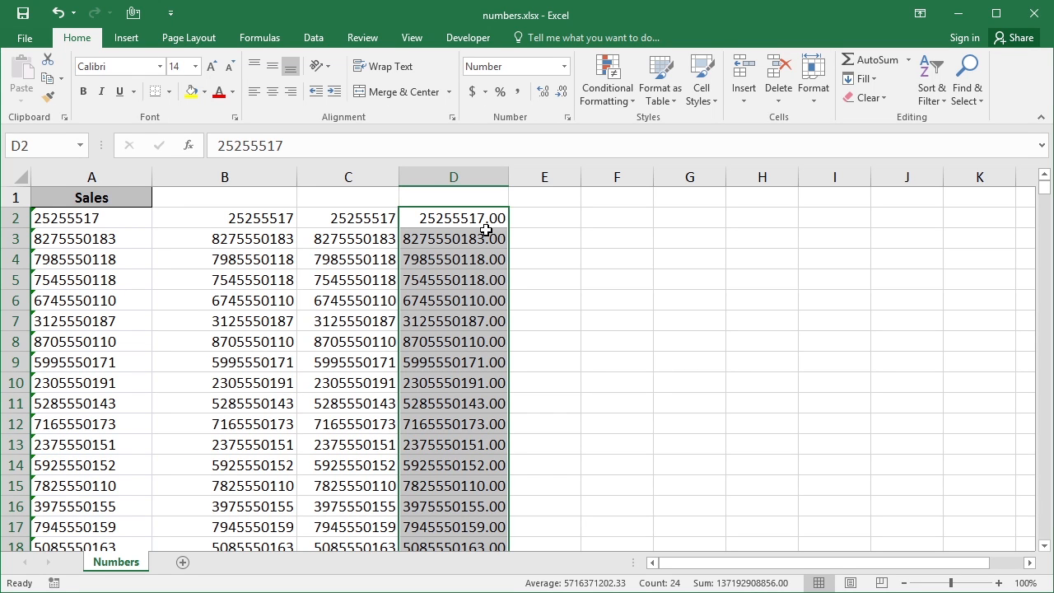
Apply the dollar Accounting format to the pasted values in column D and autofit the column width
left_click(473, 92)
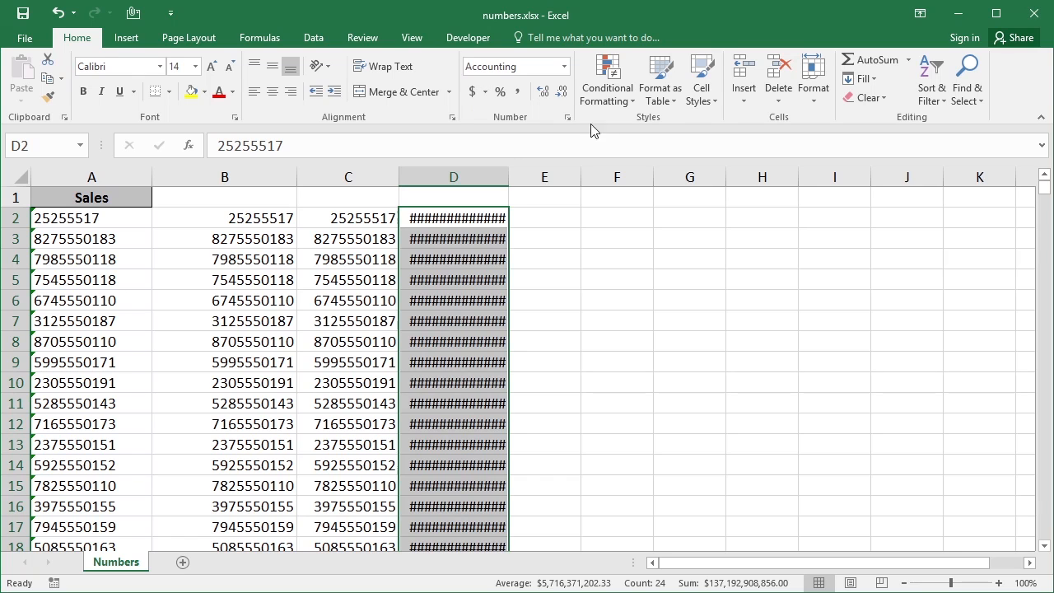
double_click(508, 177)
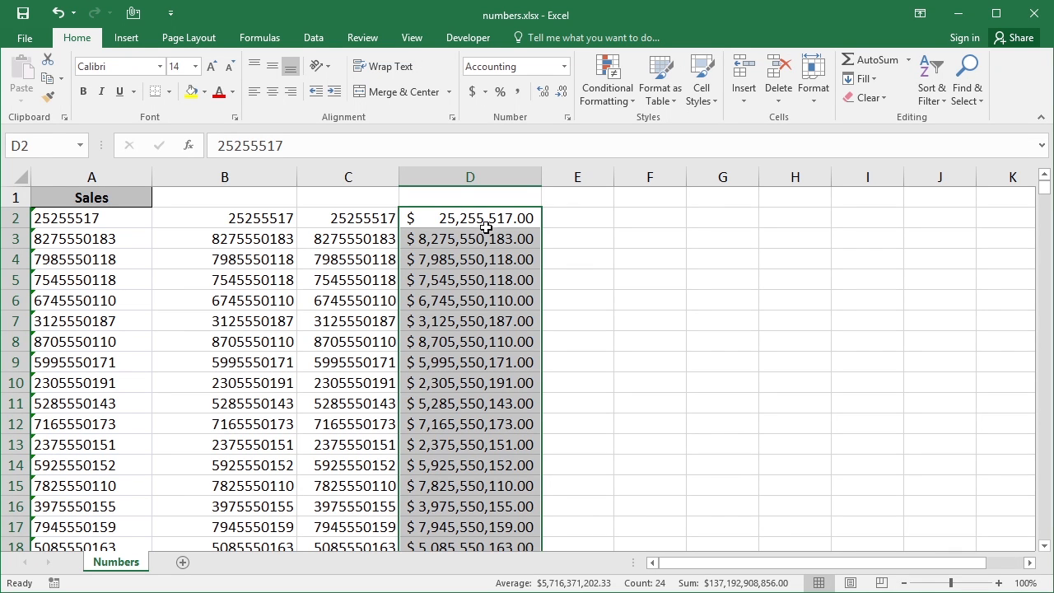
left_click(362, 223)
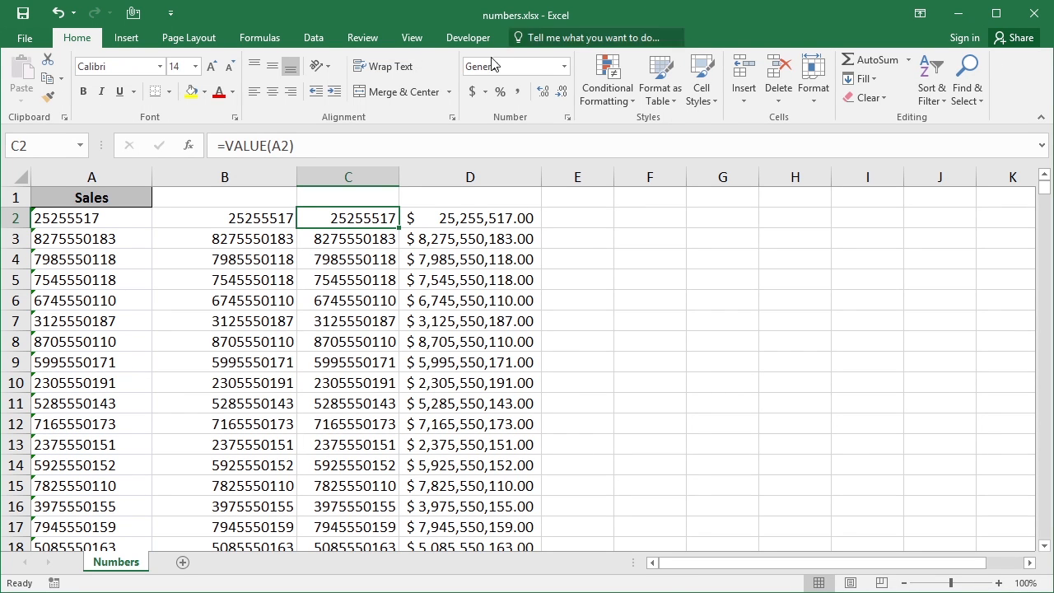
Enter the heading Dollar in cell F1, leaving column E empty as a spacer
left_click(602, 214)
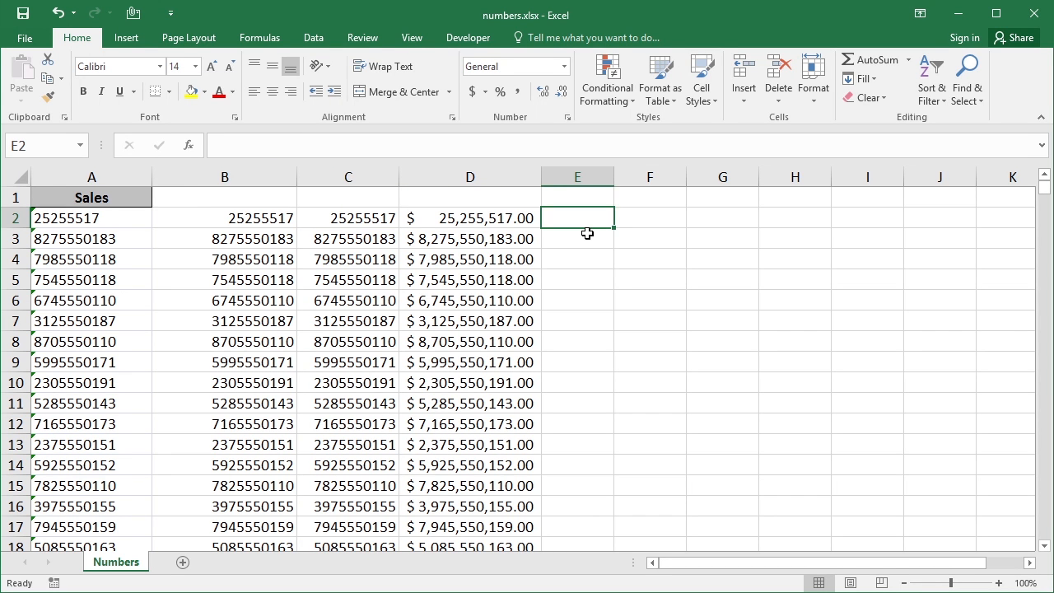
key("Up")
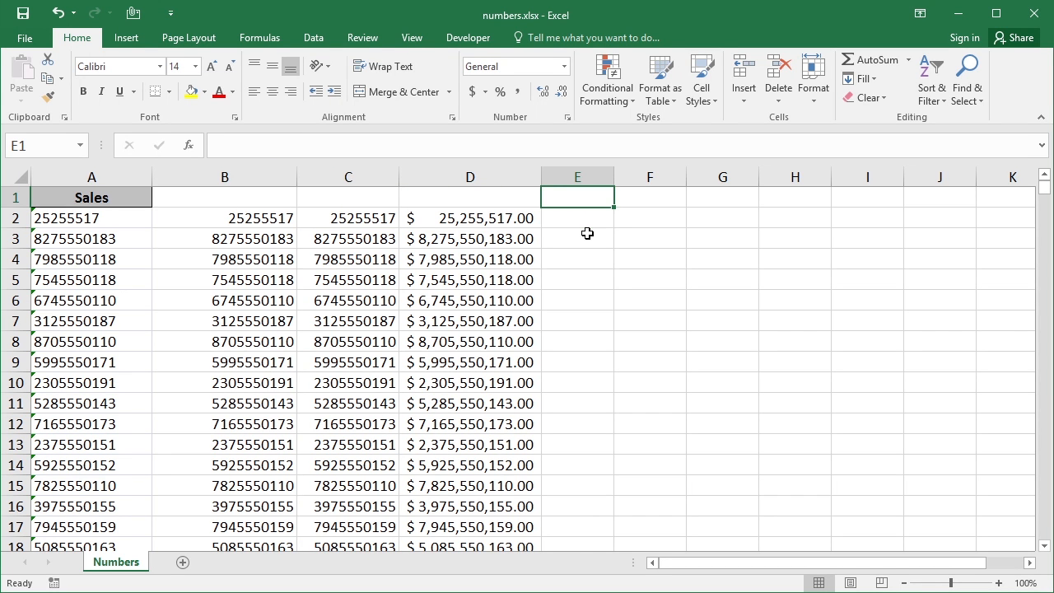
key("Right")
type("Dollar")
key("Return")
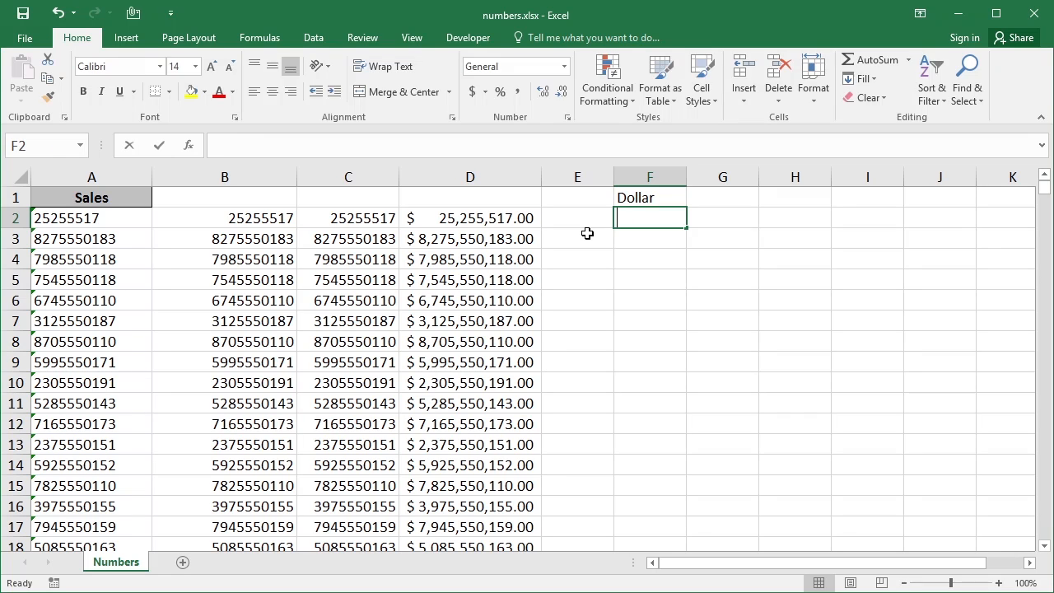
Enter the formula =DOLLAR(C2,0) in F2 to convert the number to currency text without decimals
type("=dollar(")
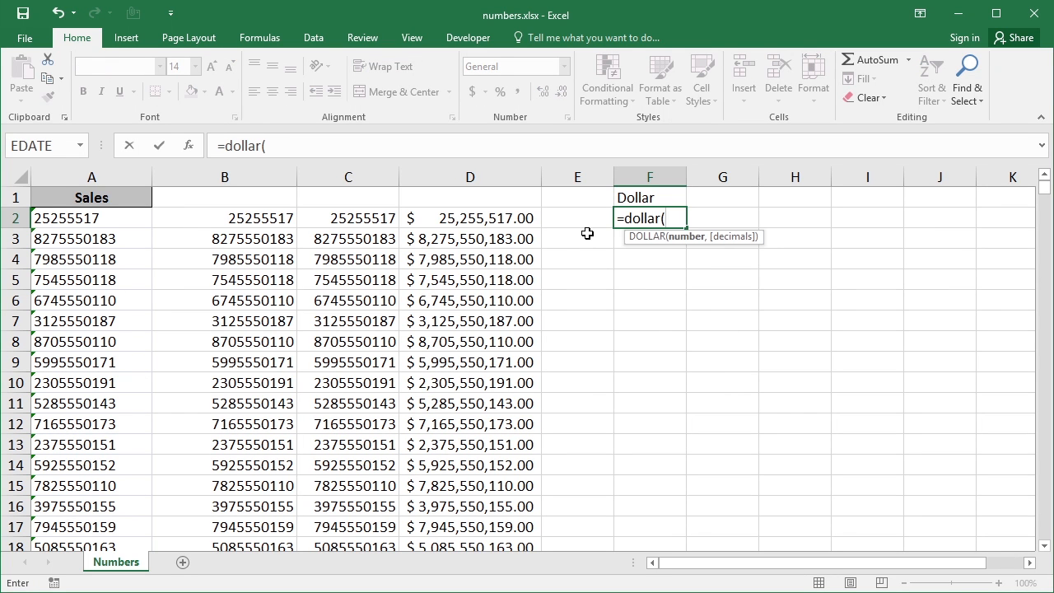
key("Left")
key("Left")
key("Left")
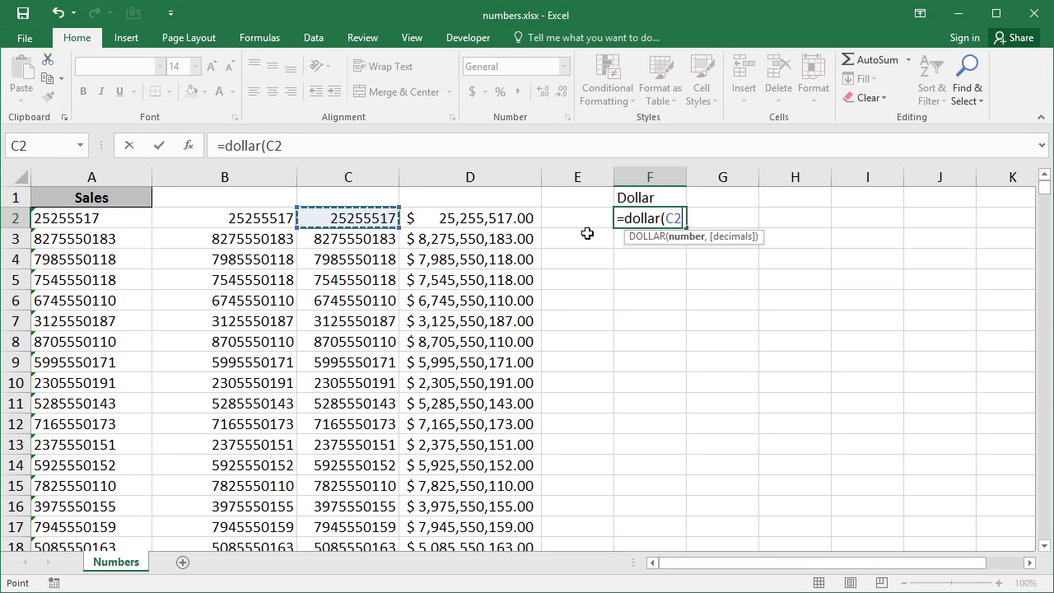
type(",0")
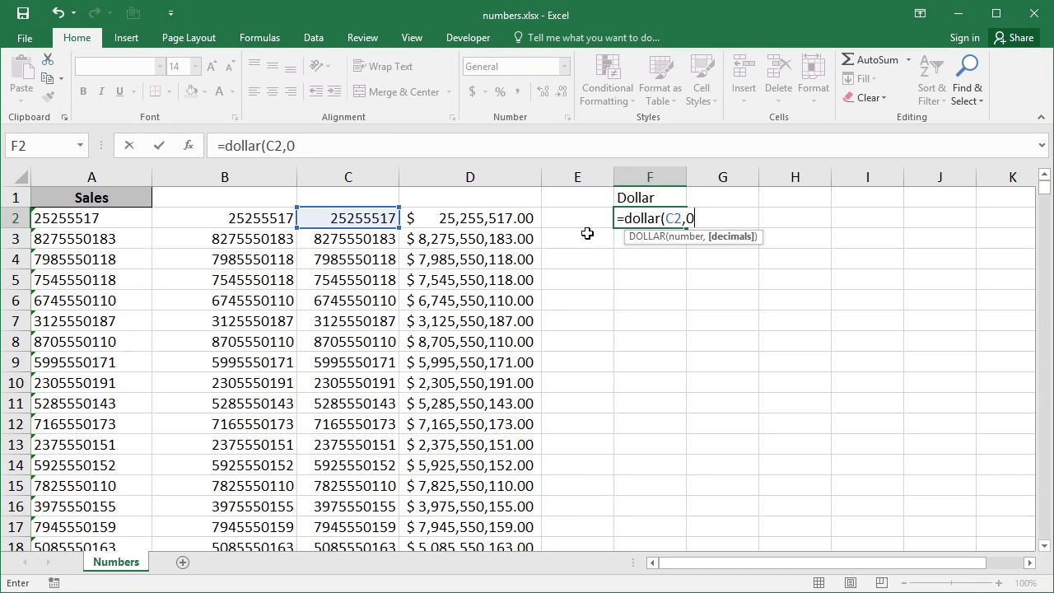
type(")")
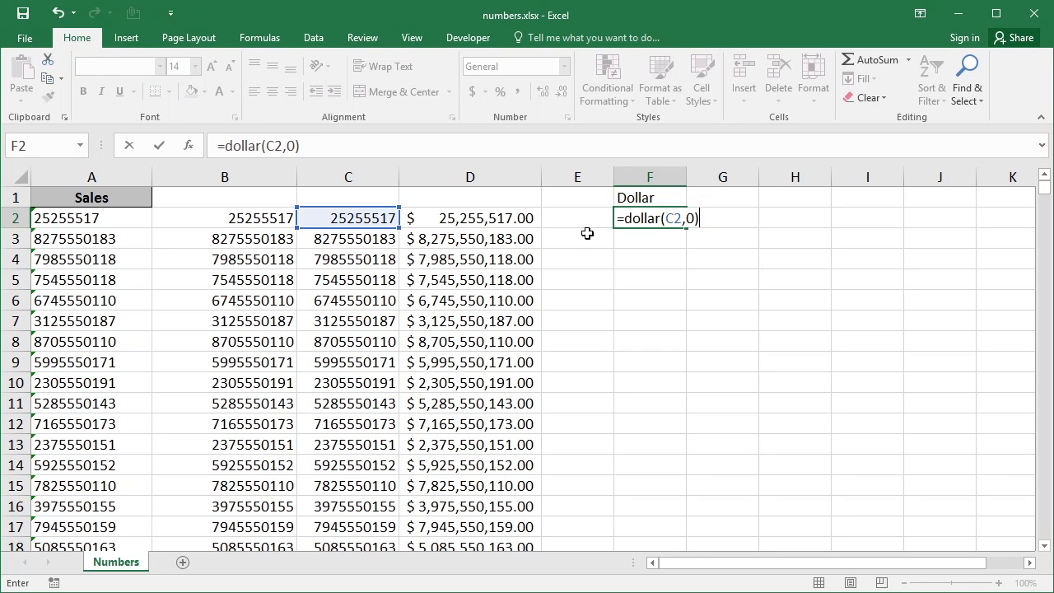
key("Return")
Fill the DOLLAR formula down F2:F25 and autofit the width of column F
key("Up")
left_click_drag(684, 230, 691, 406)
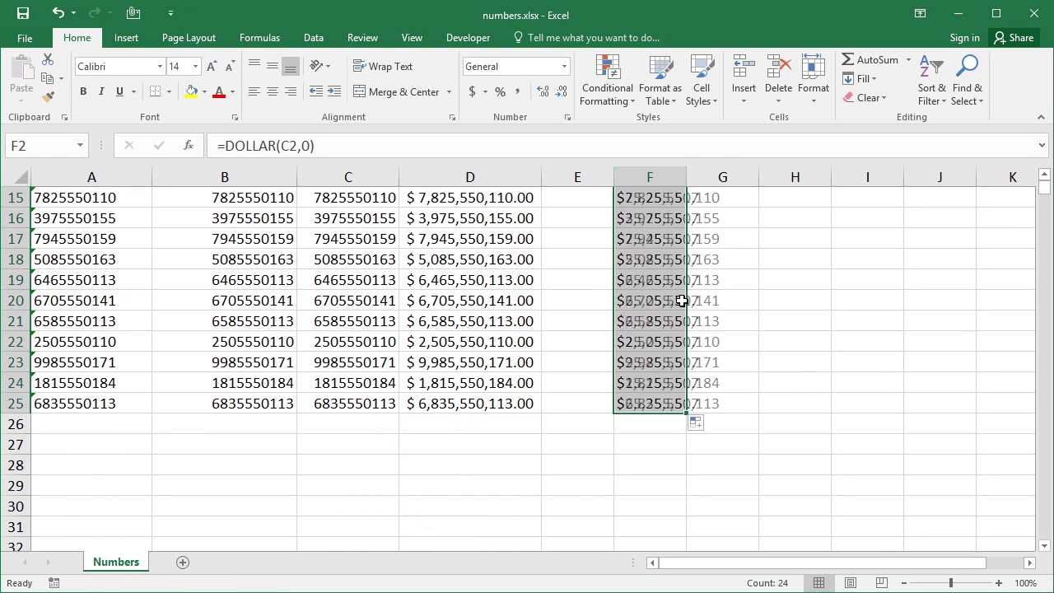
double_click(685, 179)
left_click(676, 202)
key("ctrl+Up")
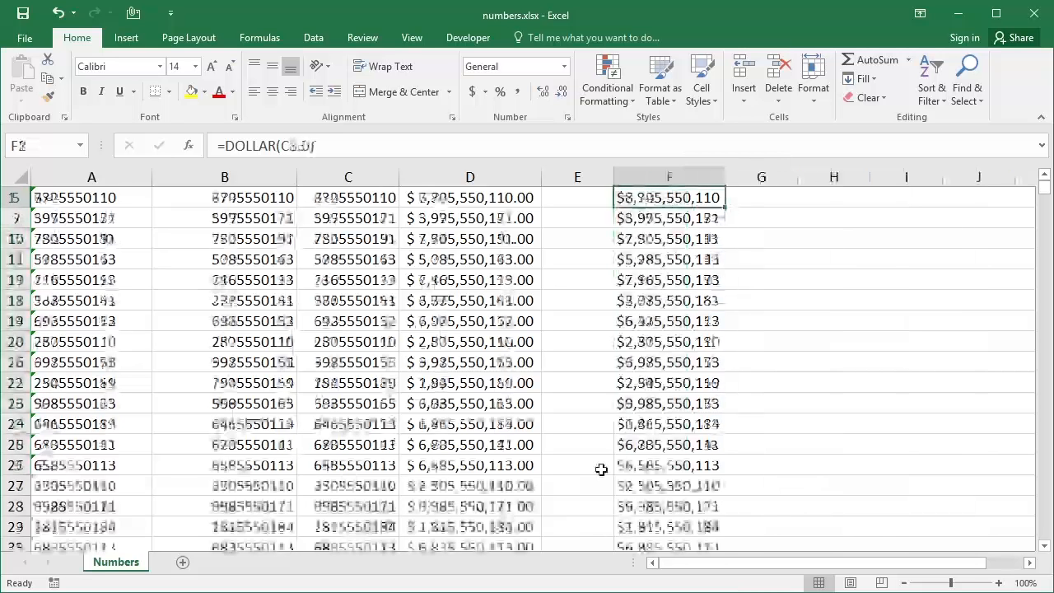
key("Down")
key("Down")
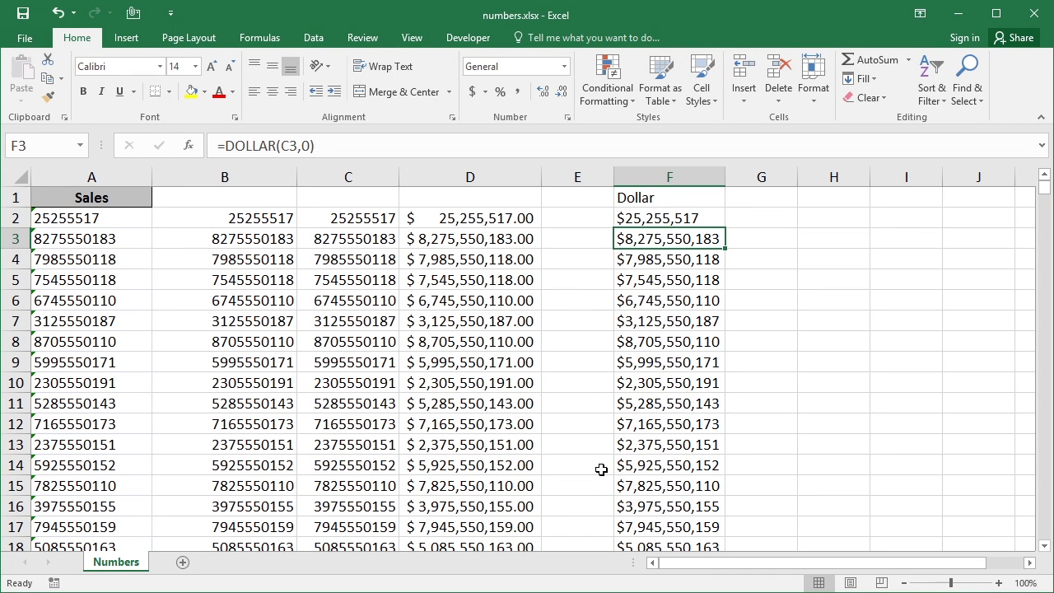
key("Up")
key("Up")
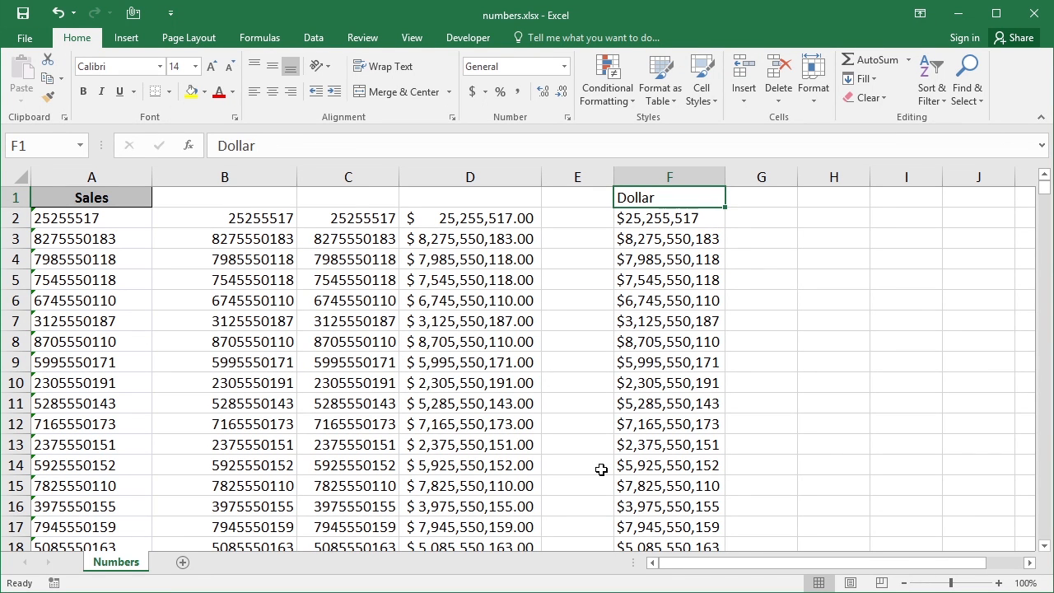
Enter the heading Fixed in cell G1 beside the Dollar heading
key("Right")
type("Fixed")
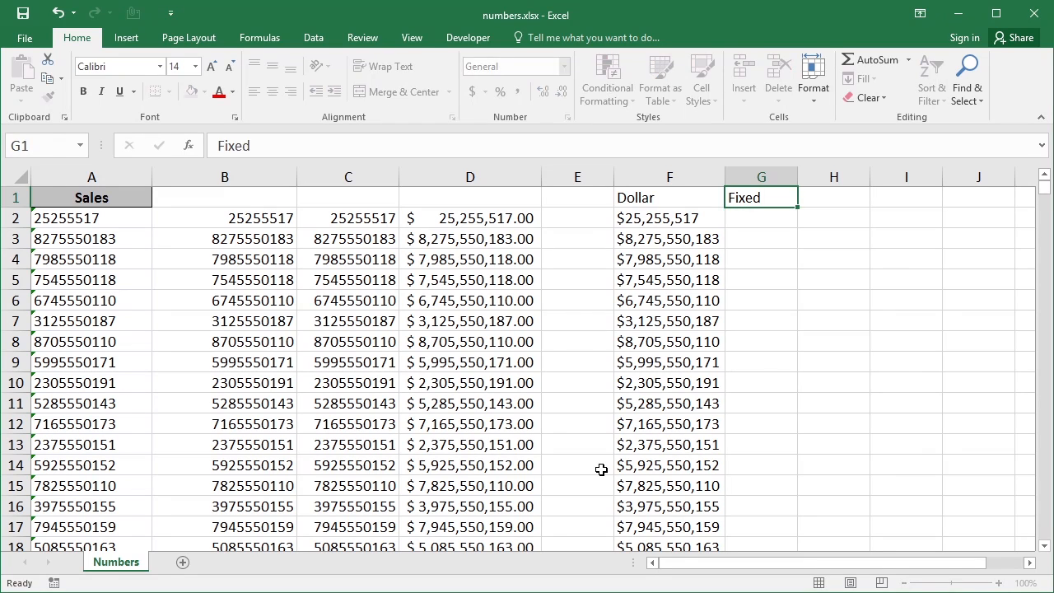
key("Return")
Enter the formula =FIXED(C2,0,TRUE) in G2 to convert the number to text without decimals or commas
type("=fix")
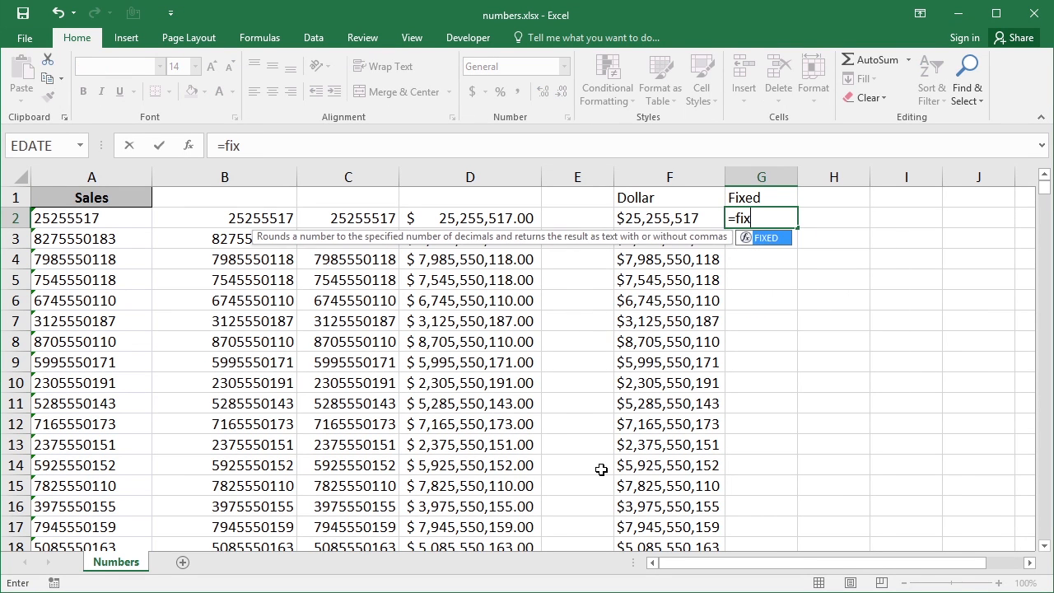
type("ed(")
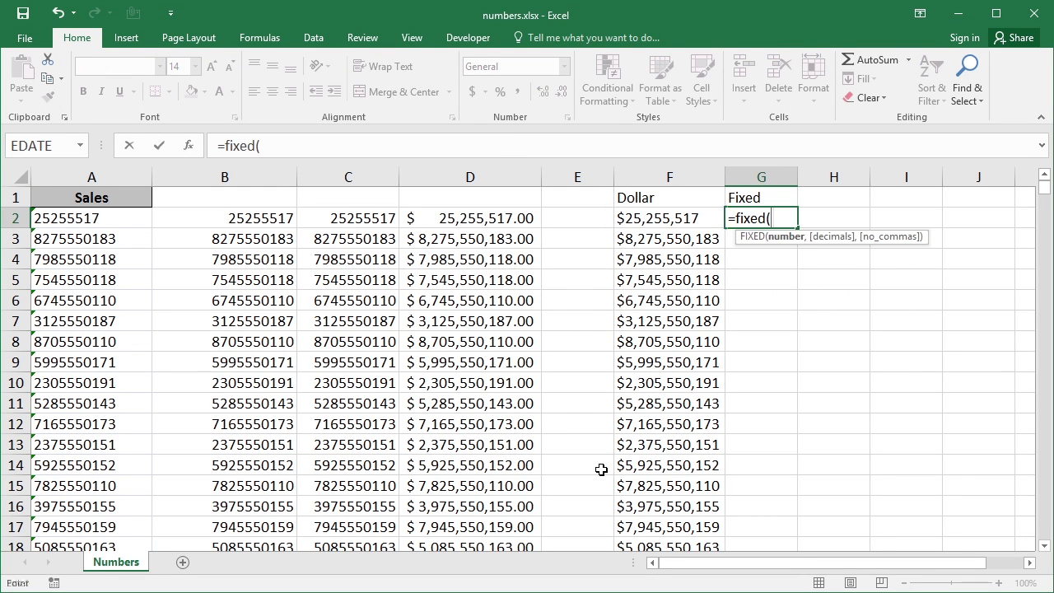
key("Left")
key("Left")
key("Left")
key("Left")
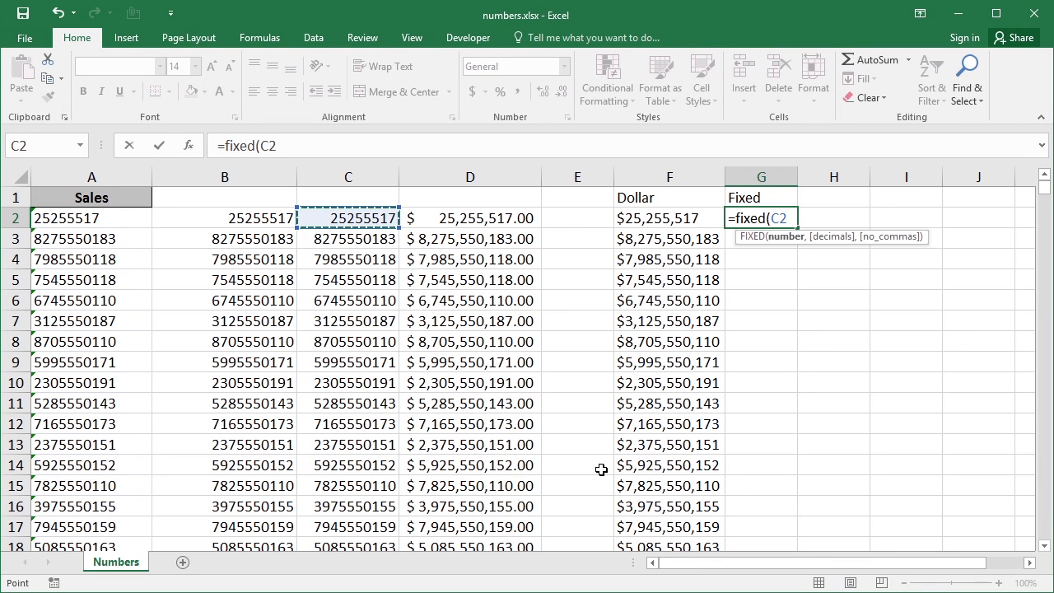
type(",")
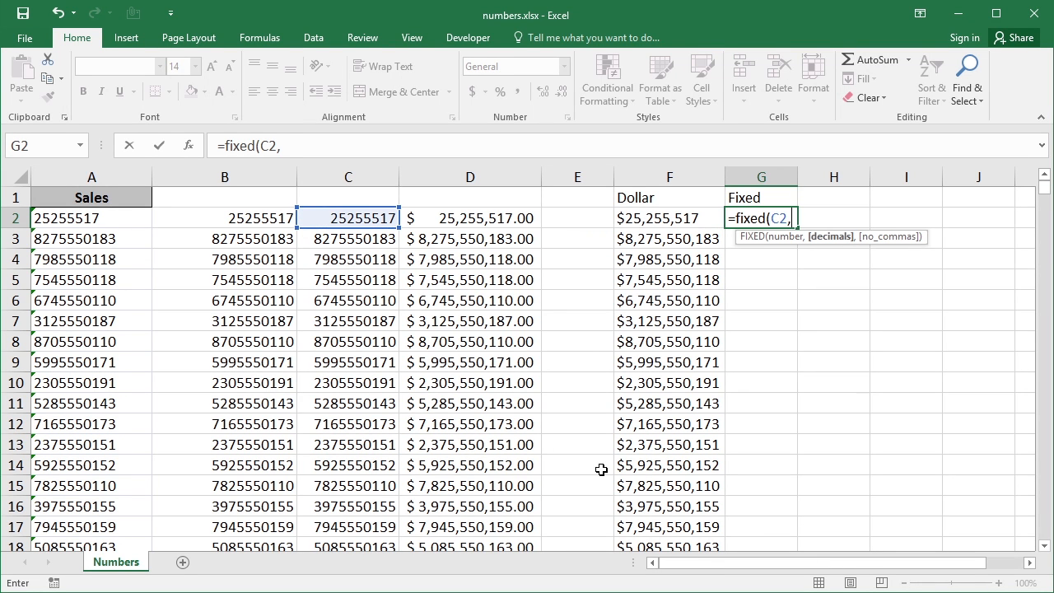
type("0,")
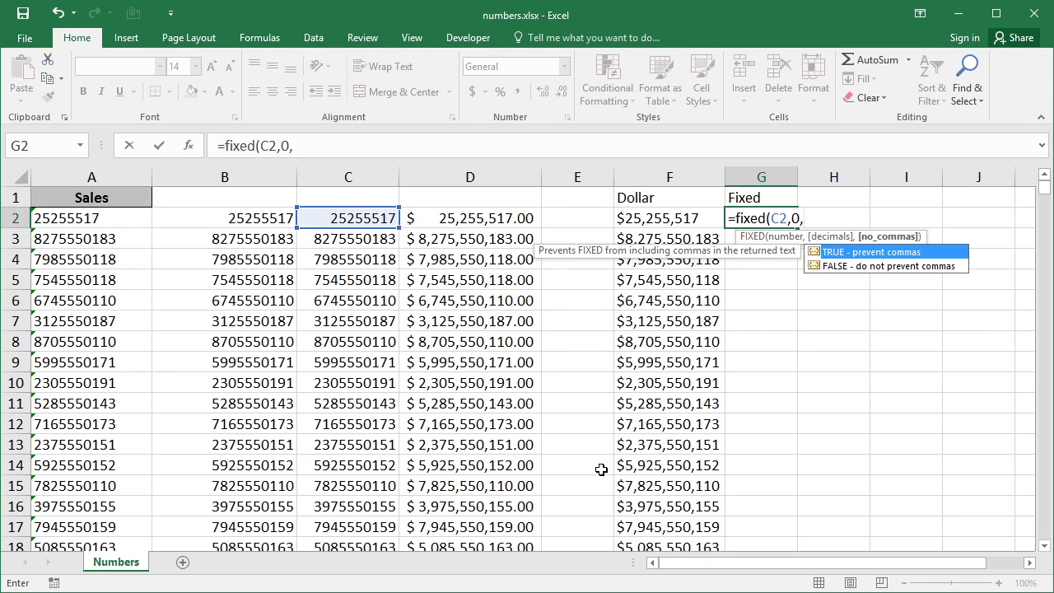
type("true)")
key("Return")
key("Up")
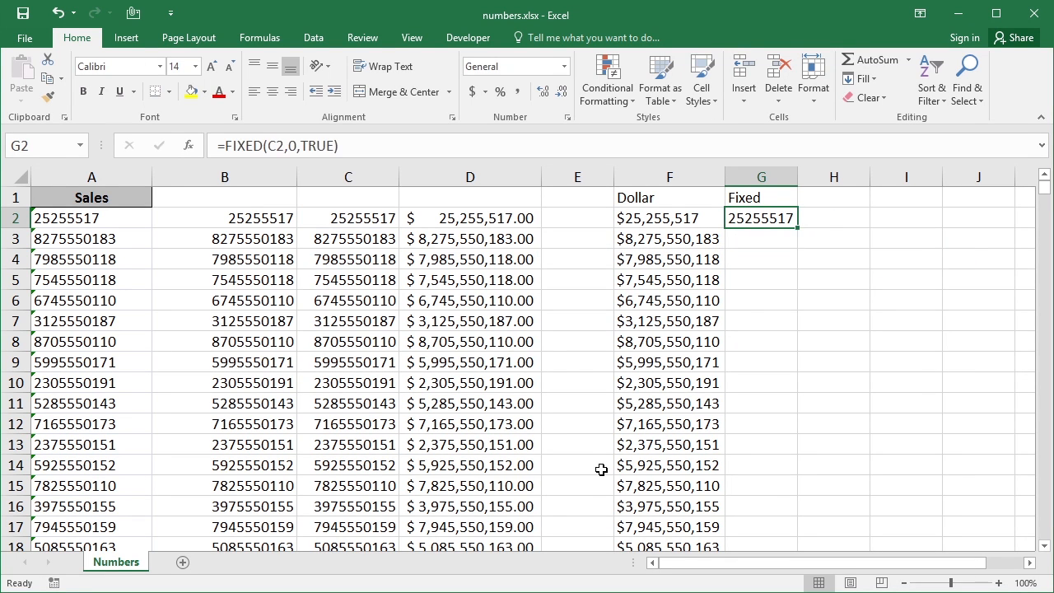
Change the no_commas argument of the FIXED formula in G2 to FALSE
double_click(774, 218)
left_click(821, 216)
left_click_drag(812, 219, 841, 216)
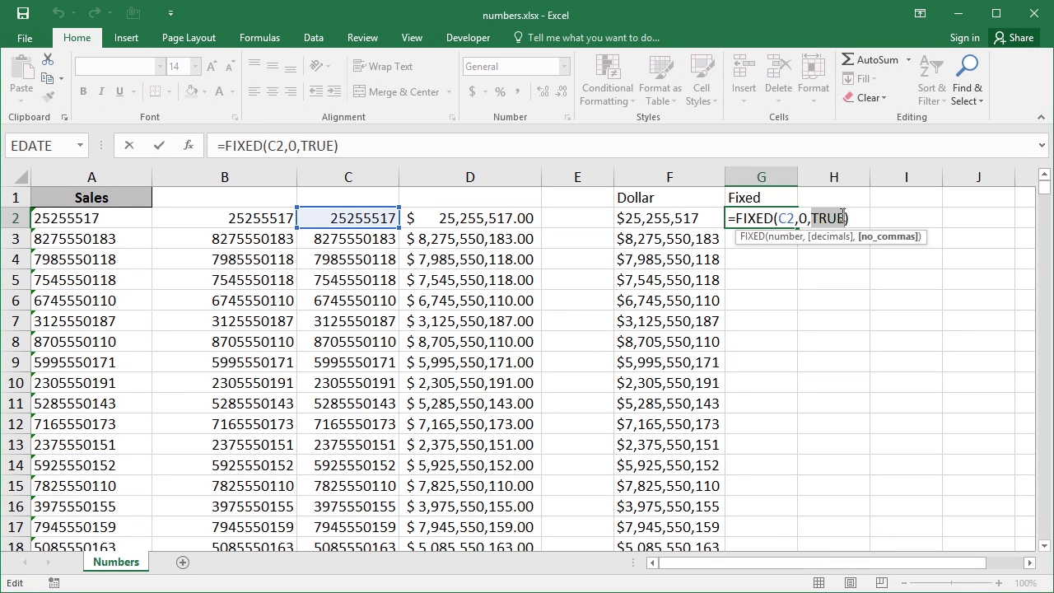
type("false)")
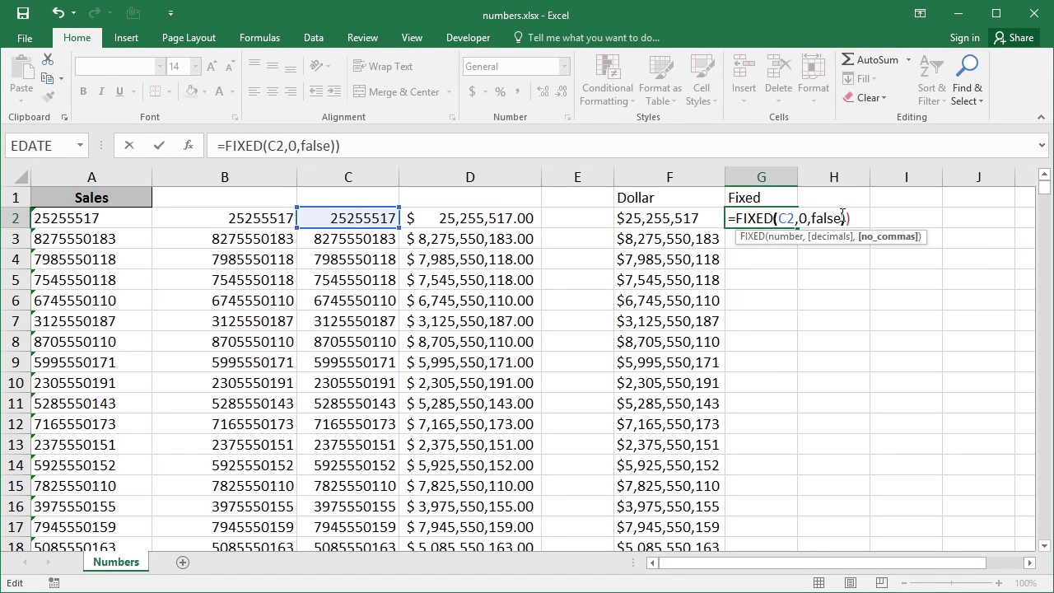
key("Return")
Fill the FIXED formula down the Fixed column to row 25 and widen column G to fit
key("Up")
double_click(798, 228)
left_click_drag(798, 177, 852, 178)
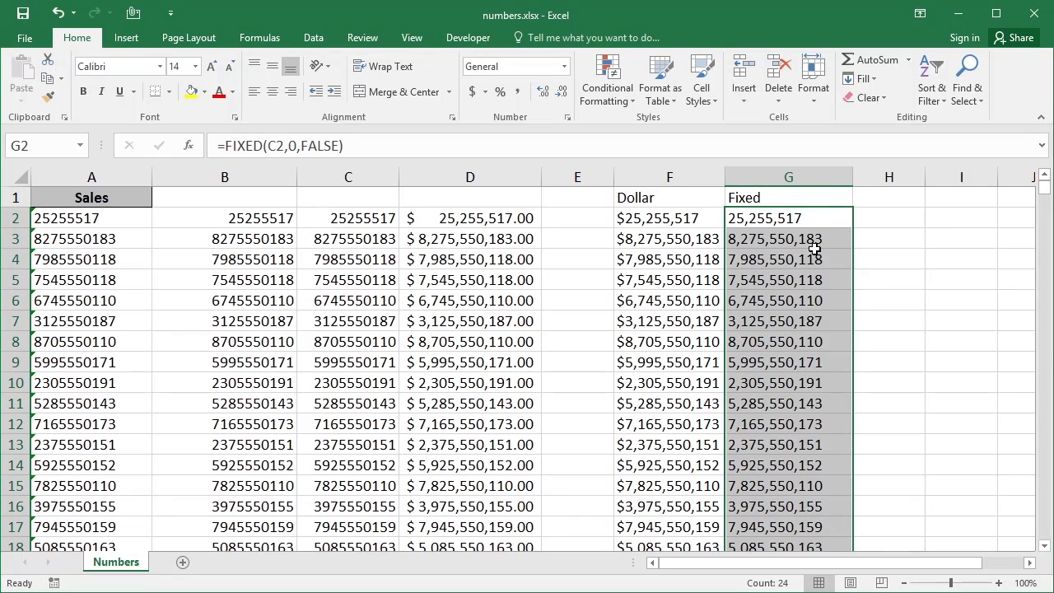
left_click(704, 216)
left_click(767, 222)
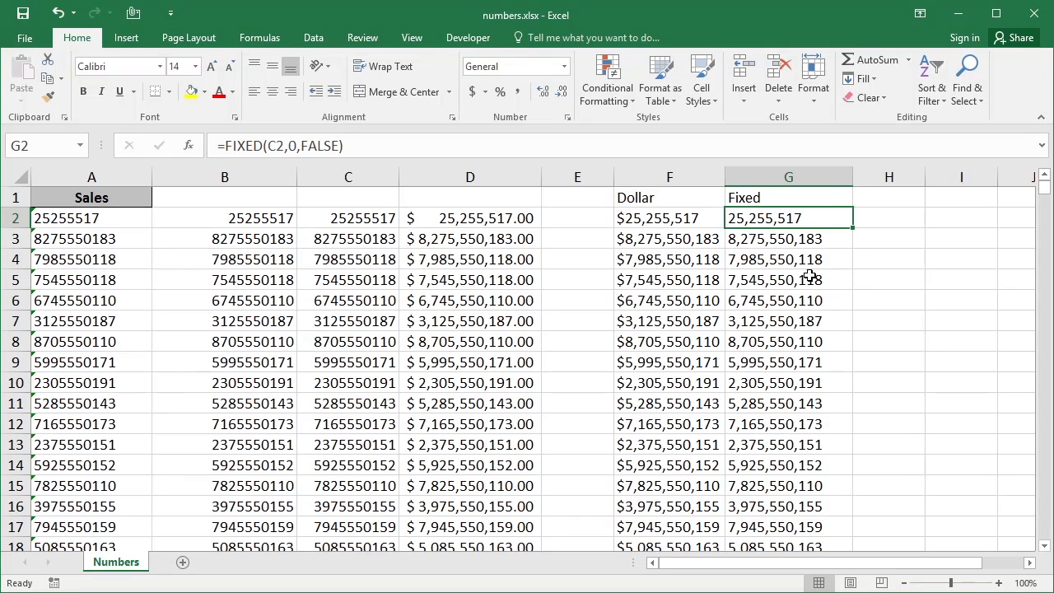
Enter the heading Text in cell H1 beside the Fixed heading
left_click(864, 203)
type("Text")
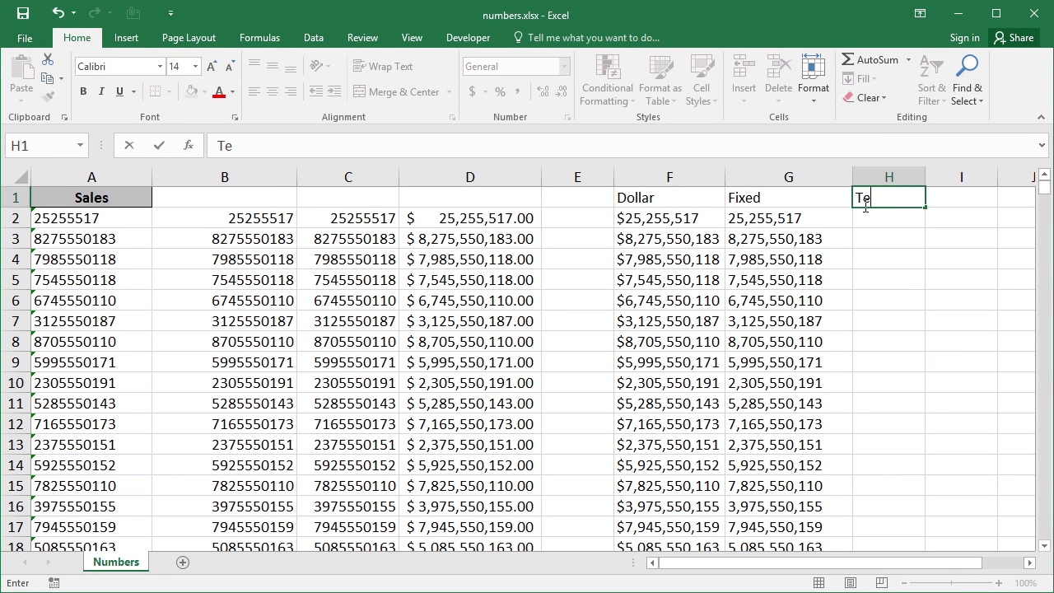
key("Return")
Enter the formula =TEXT(C2,"0,000.00") in H2 to convert the number to text with commas and two decimals
type("=text")
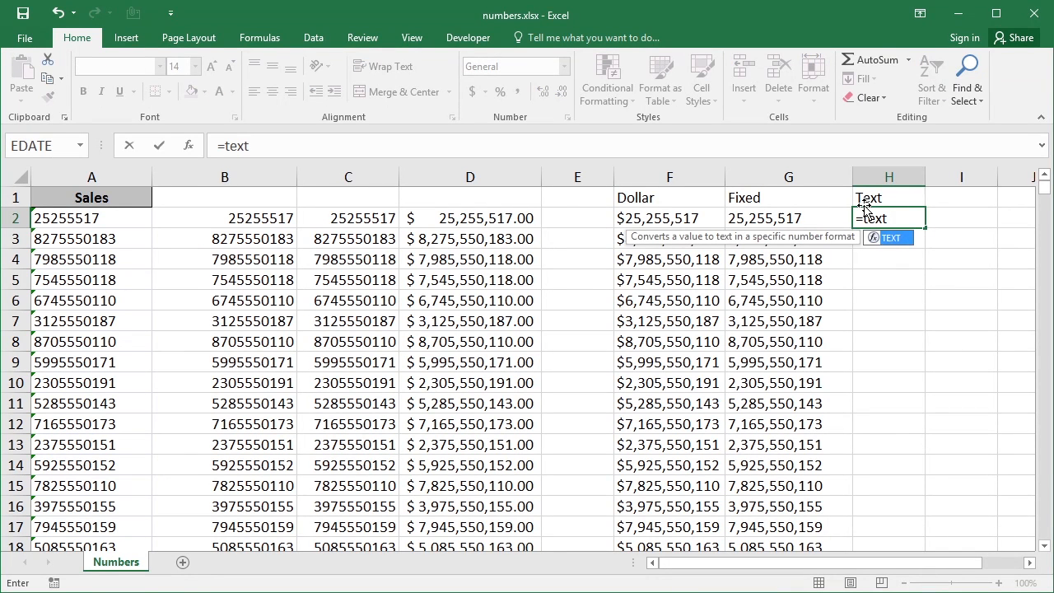
type("(")
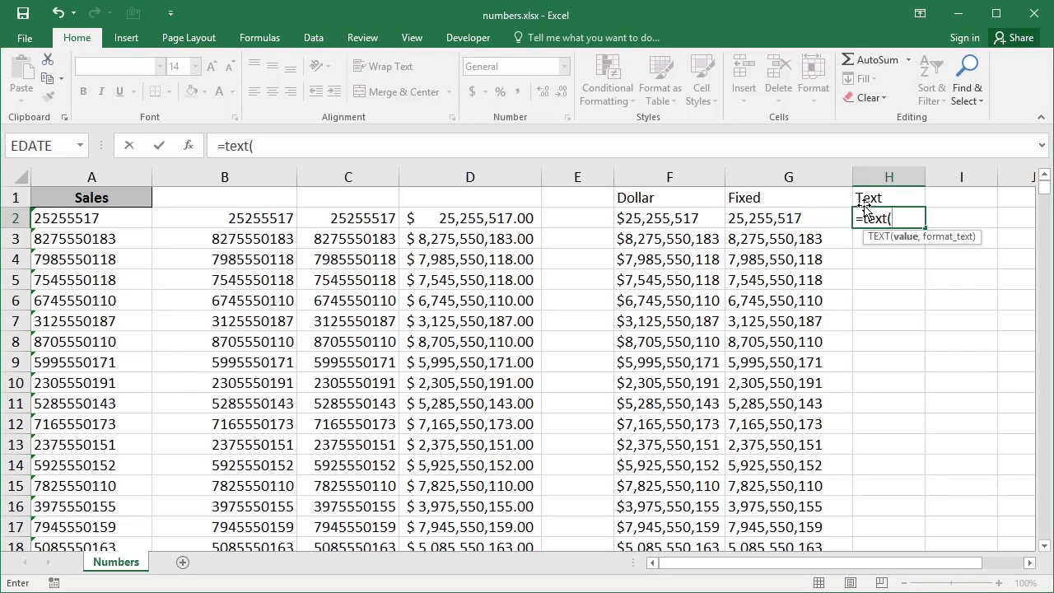
left_click(327, 219)
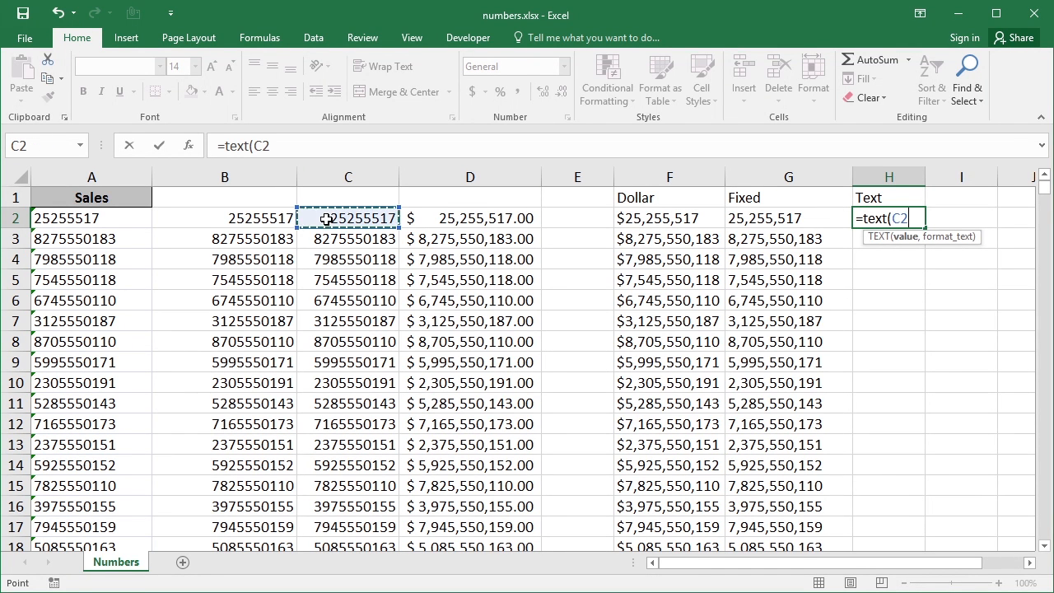
type(",")
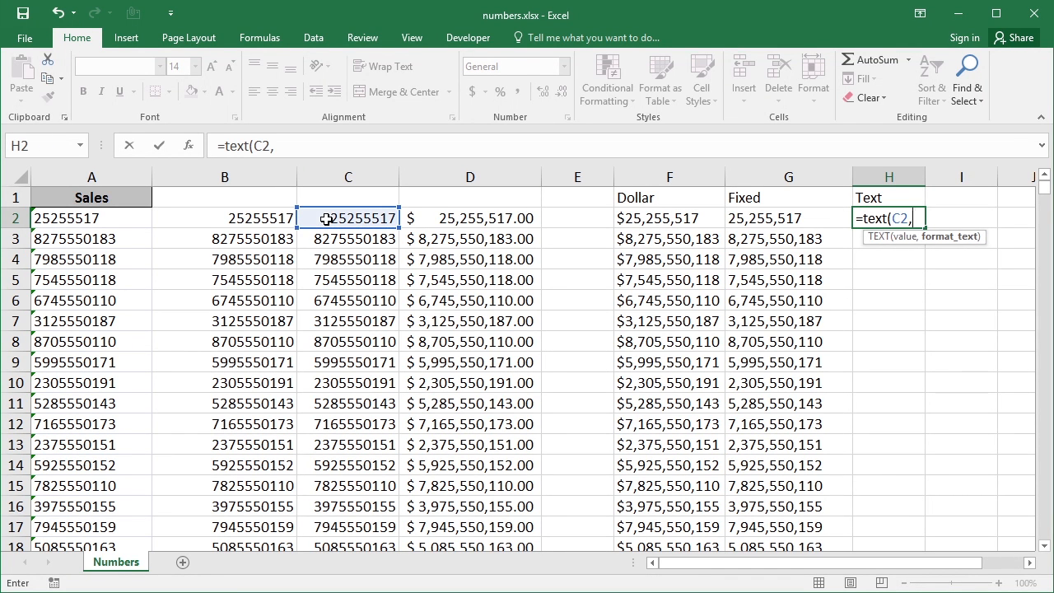
type("\"\")")
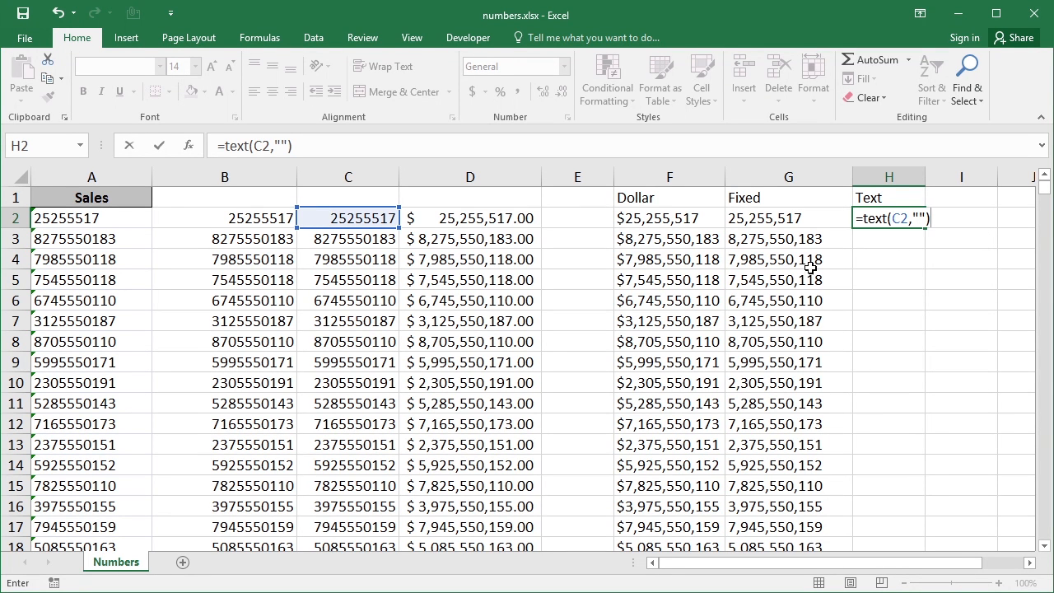
left_click(915, 217)
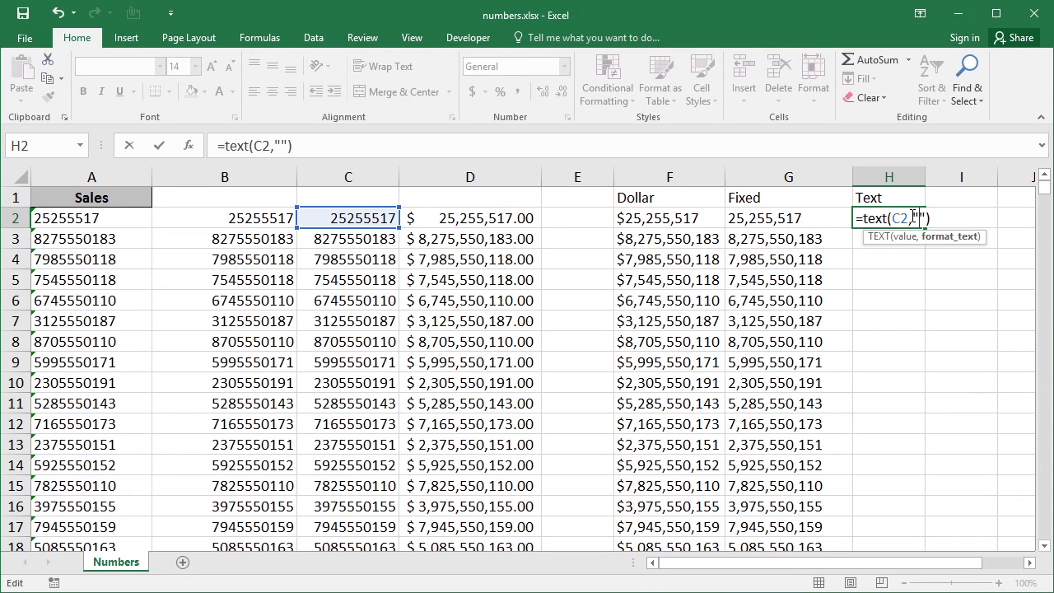
type("0,000.00")
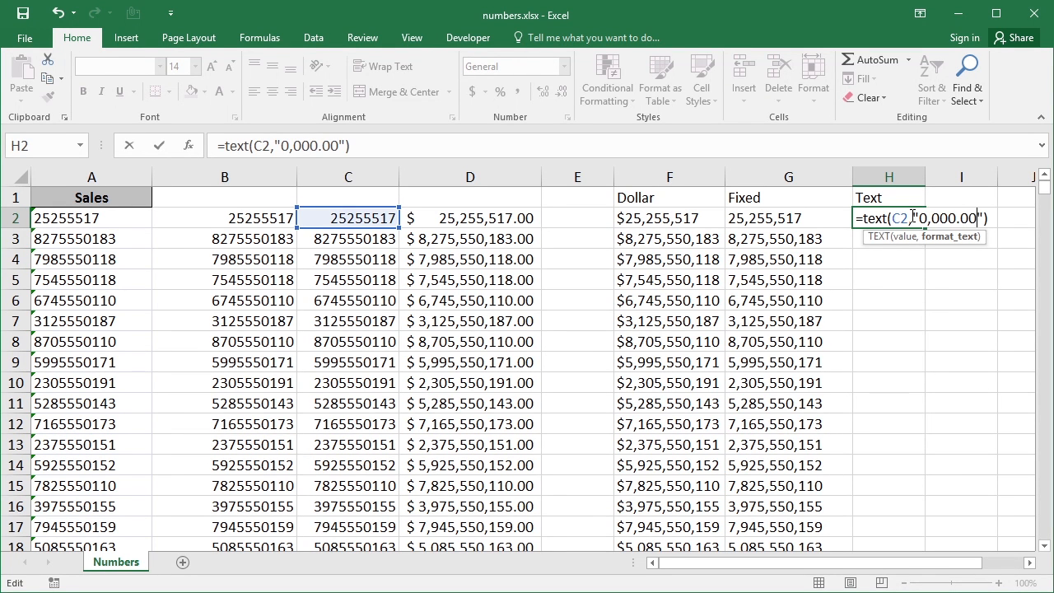
key("Return")
Widen column H and fill the TEXT formula down from H2 to H25
left_click(912, 216)
left_click_drag(926, 183, 983, 188)
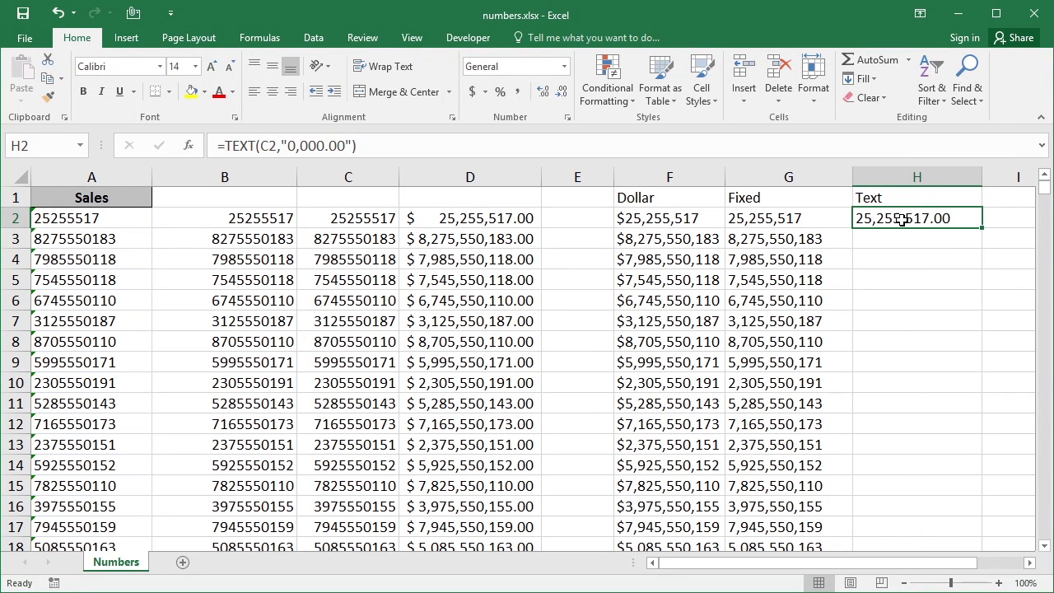
double_click(982, 228)
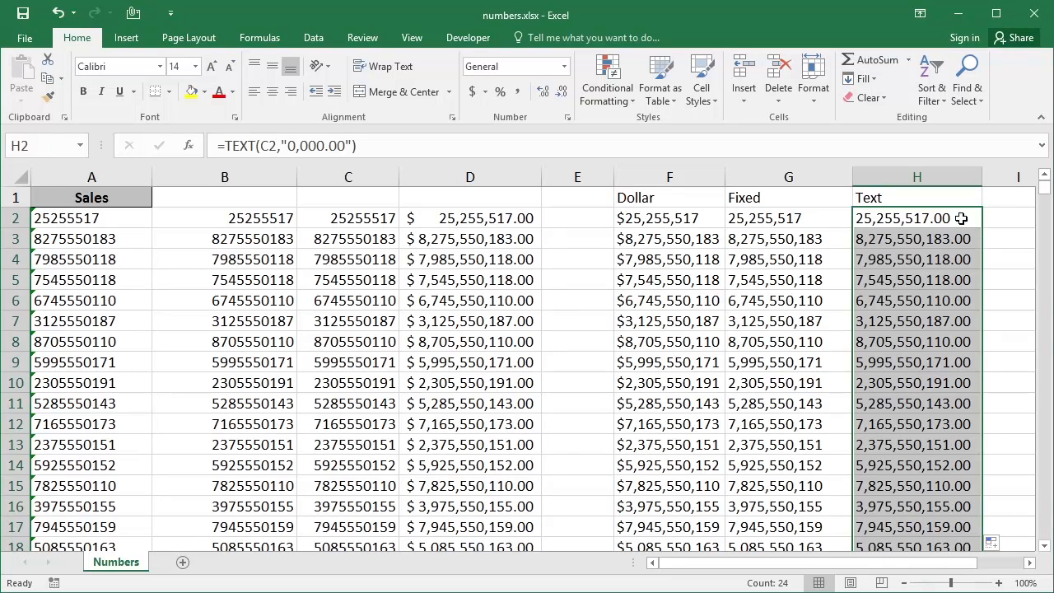
left_click(671, 200)
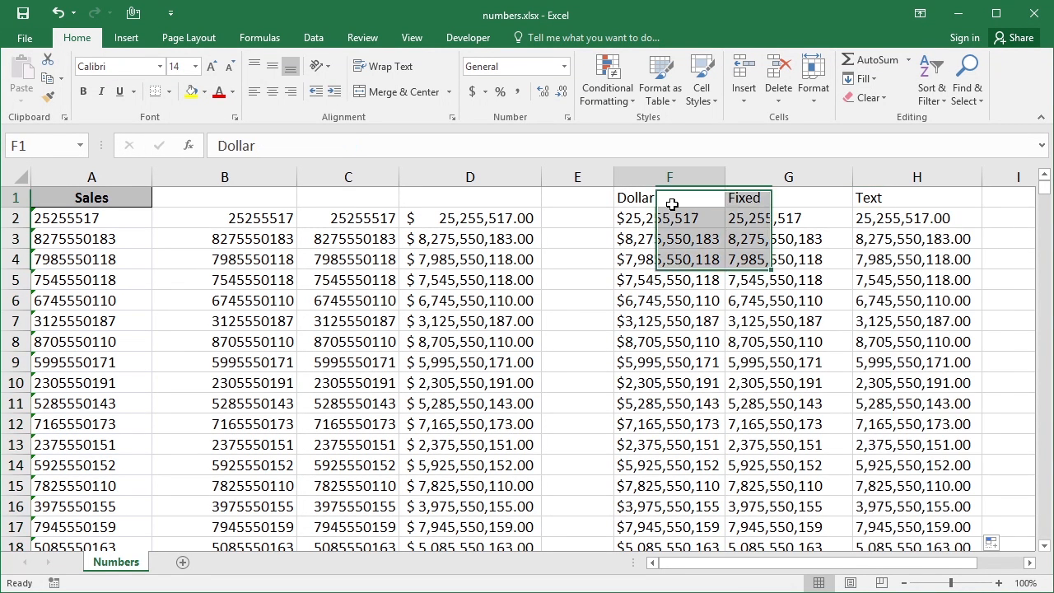
left_click(797, 198)
left_click(880, 197)
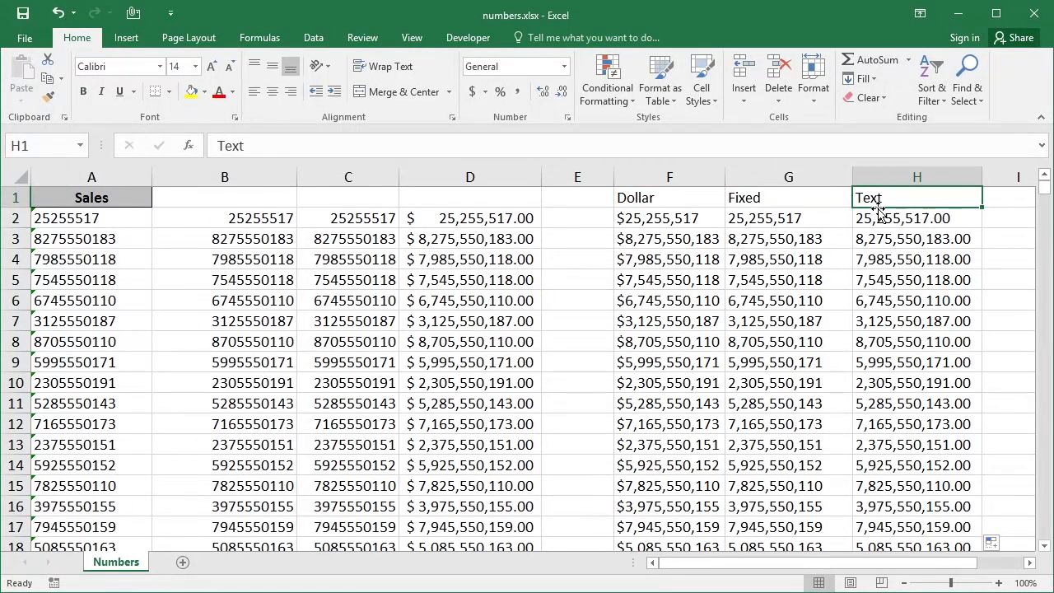
left_click(878, 218)
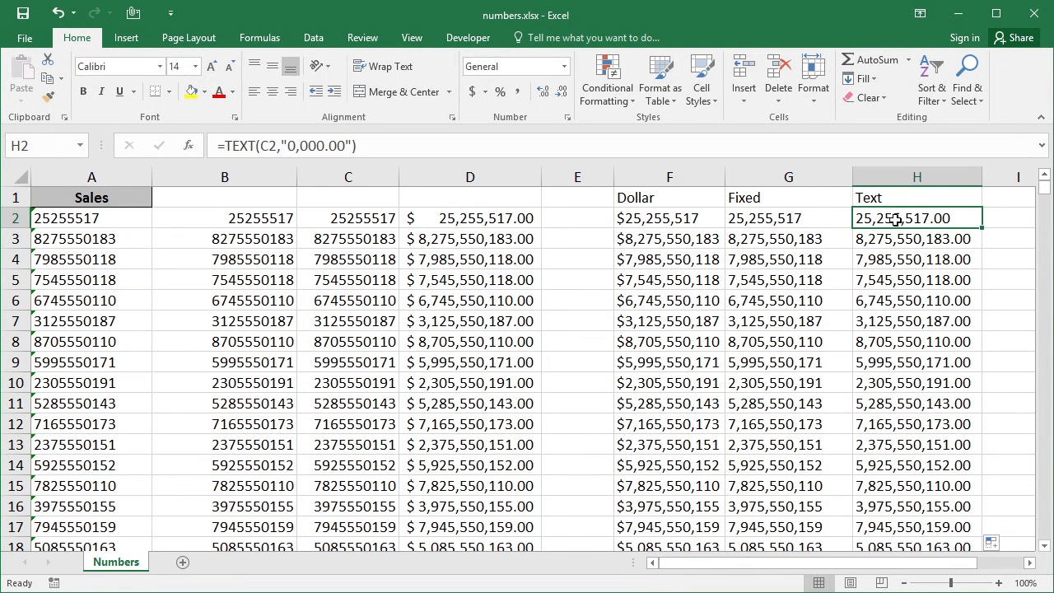
Examine the format string in the TEXT formula in H2 and the stored value behind the accounting-formatted cell D2
double_click(899, 218)
left_click_drag(927, 219, 986, 219)
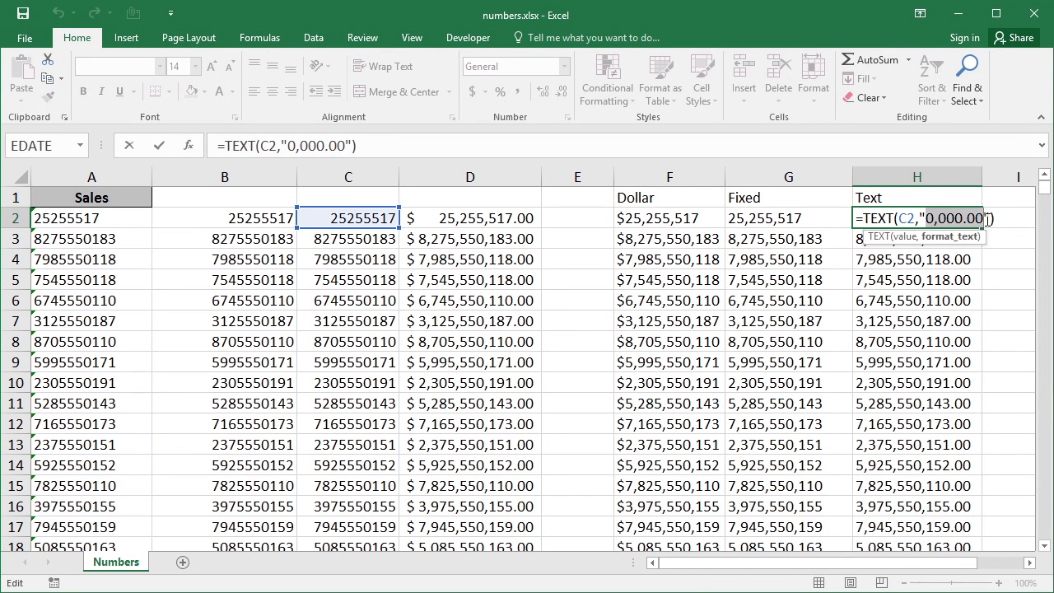
key("ctrl+Return")
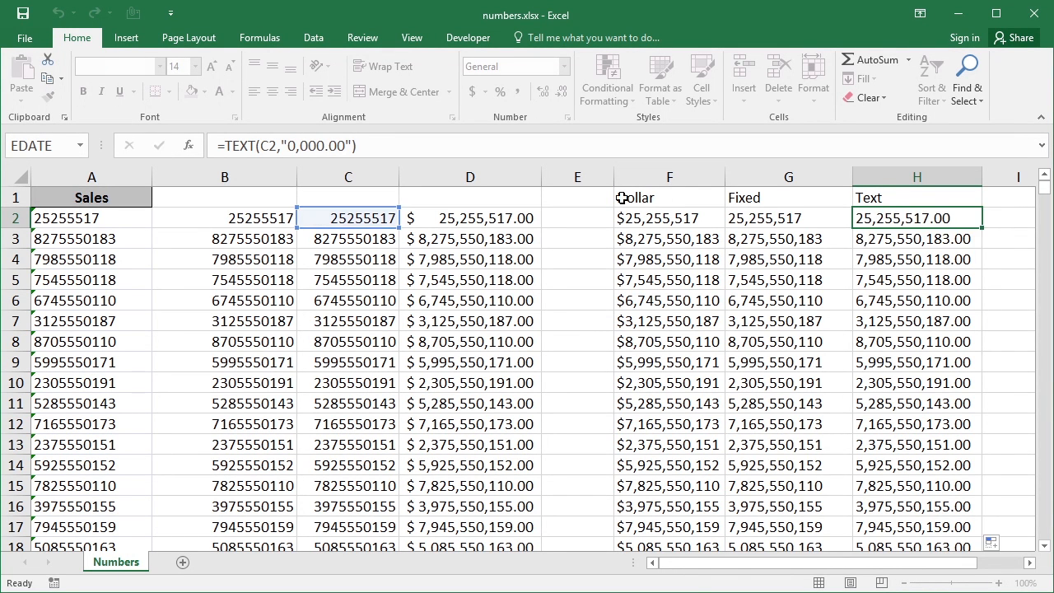
left_click(515, 219)
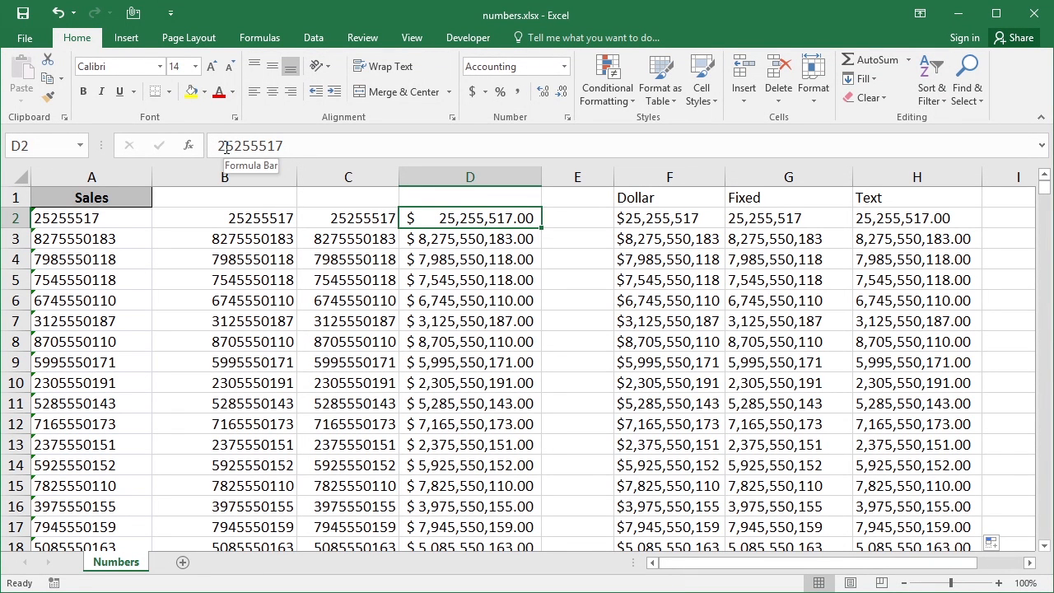
Copy the TEXT result in H2 and paste it into I2 as values with number formatting
left_click(860, 221)
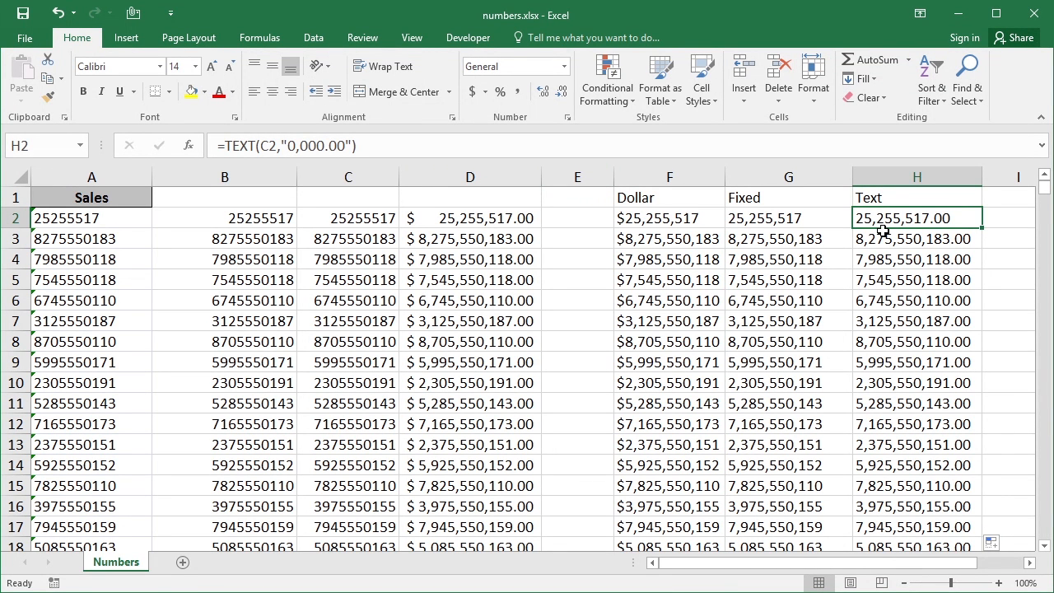
key("ctrl+c")
left_click(996, 218)
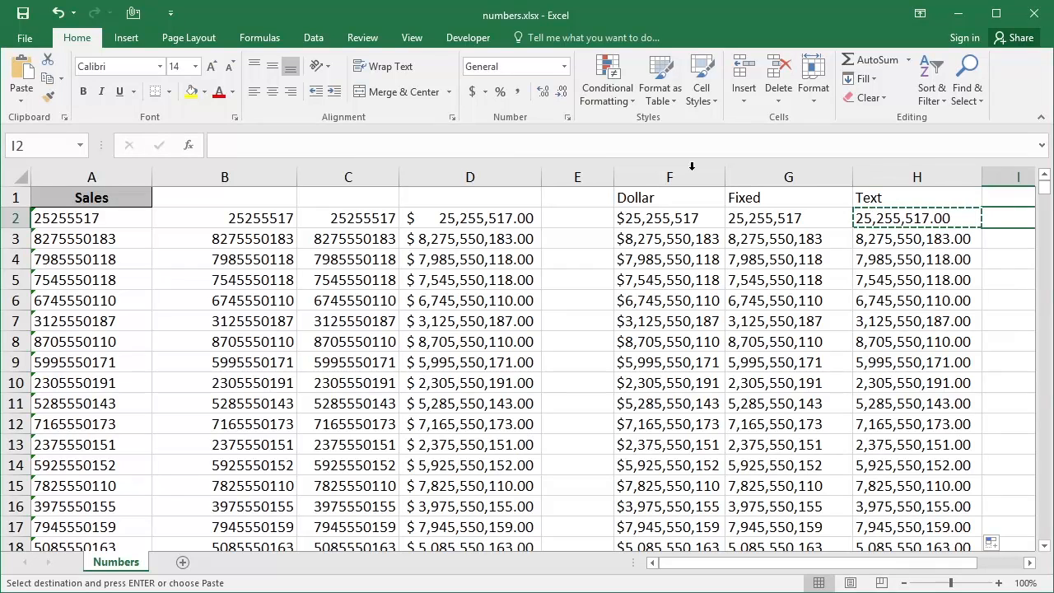
left_click(22, 101)
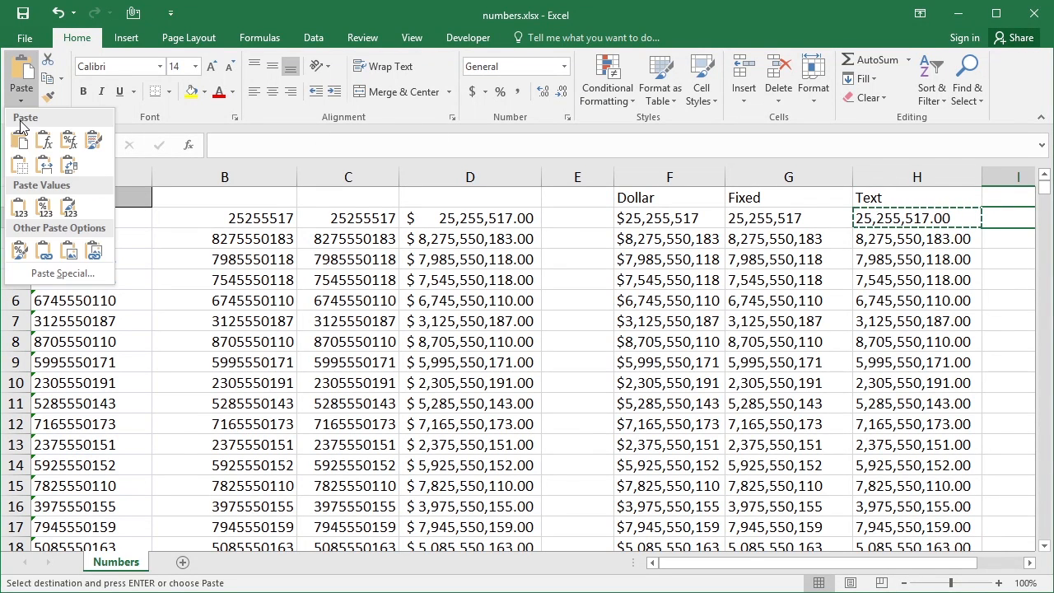
left_click(42, 208)
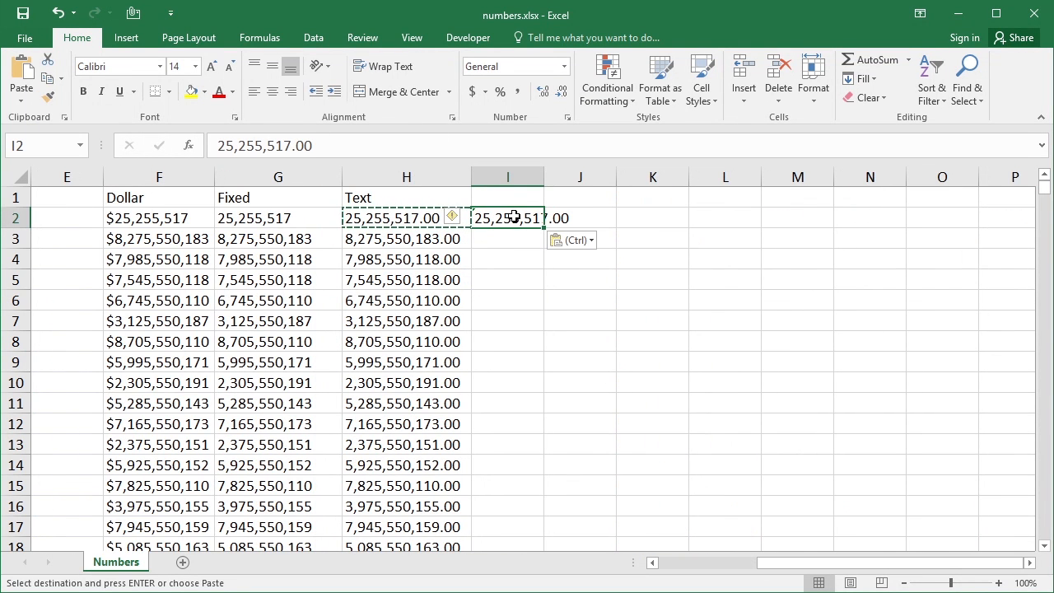